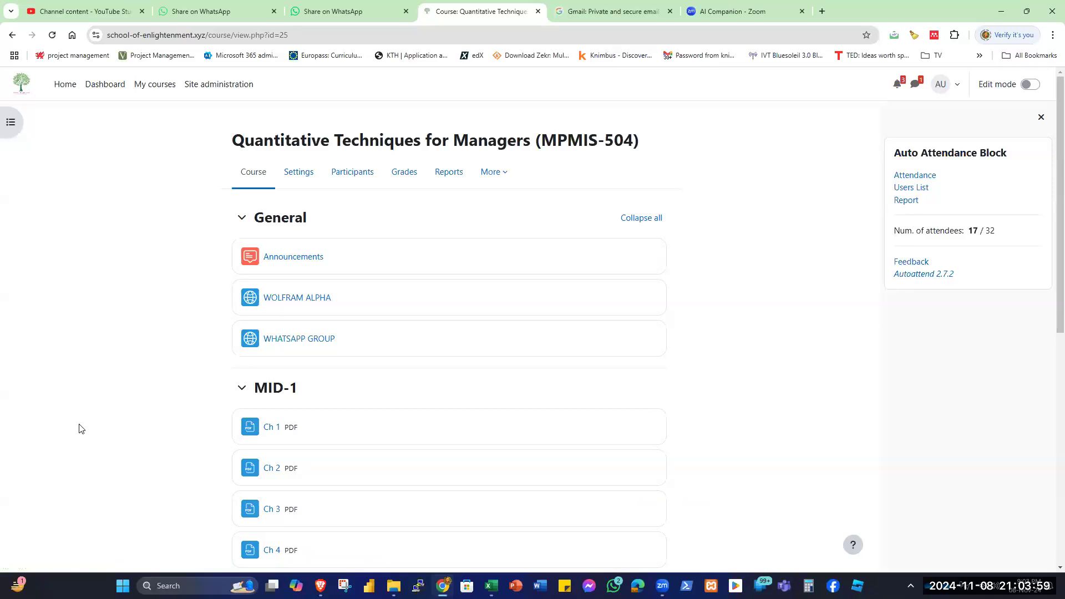
Download the Advertise XLS file from the course's DATASET section into Downloads and open it in Excel
scroll(79, 428, "down", 8)
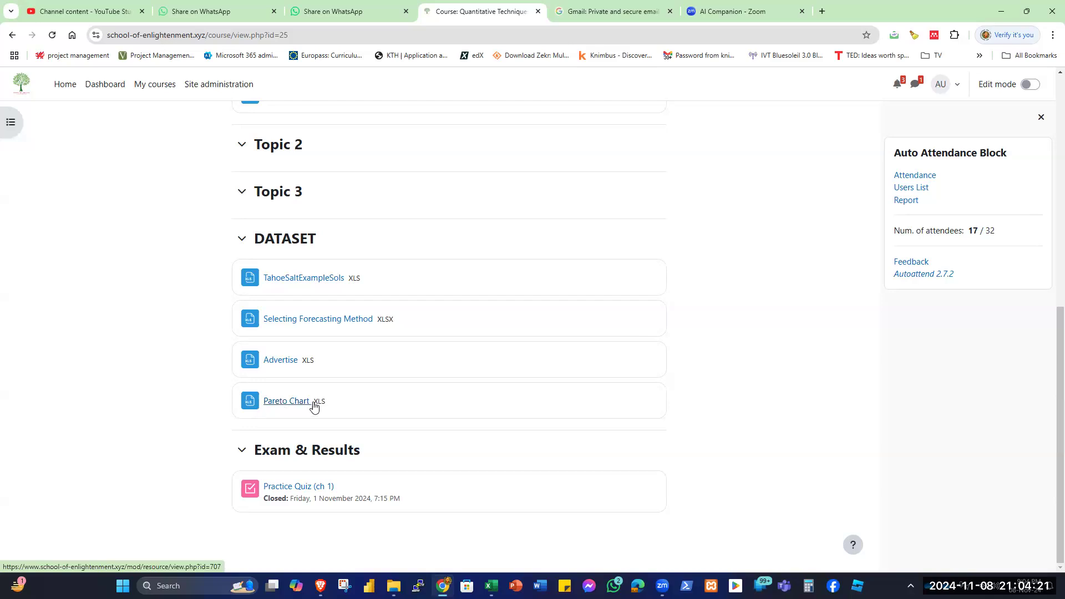
left_click(283, 361)
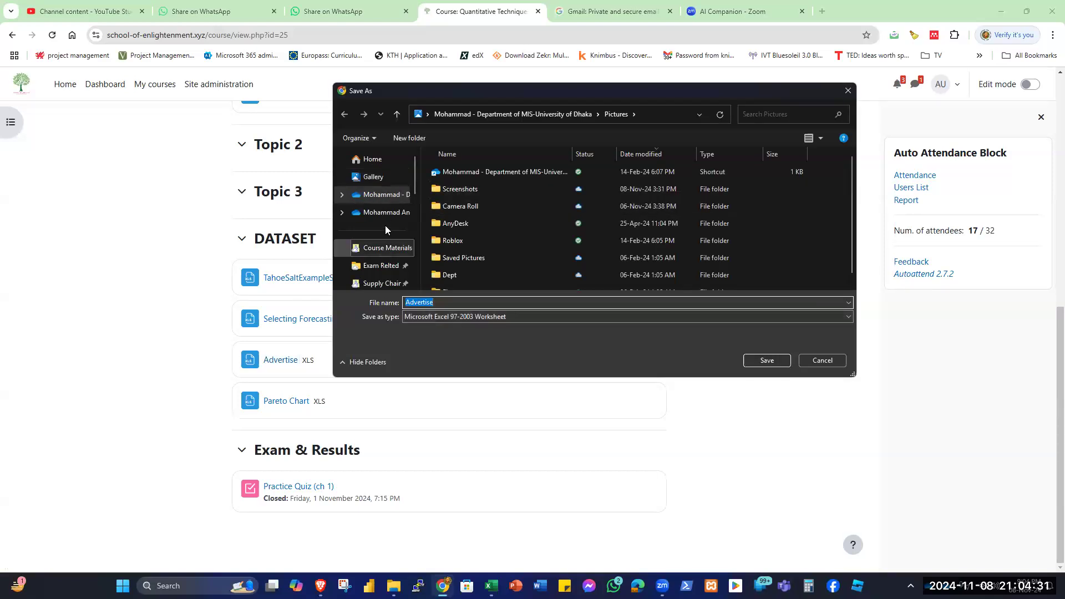
scroll(381, 198, "down", 2)
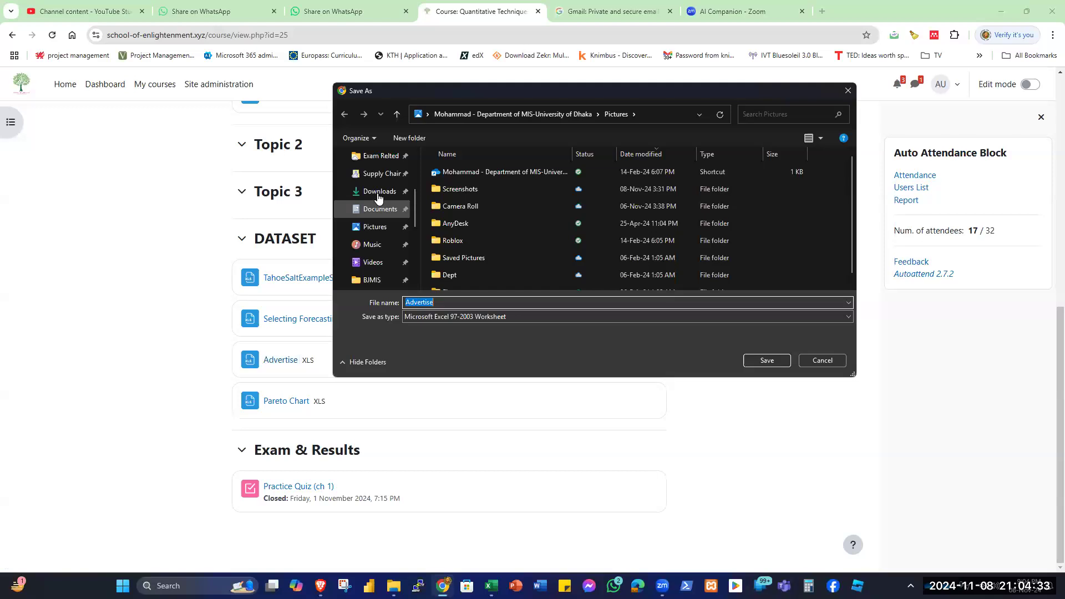
left_click(378, 195)
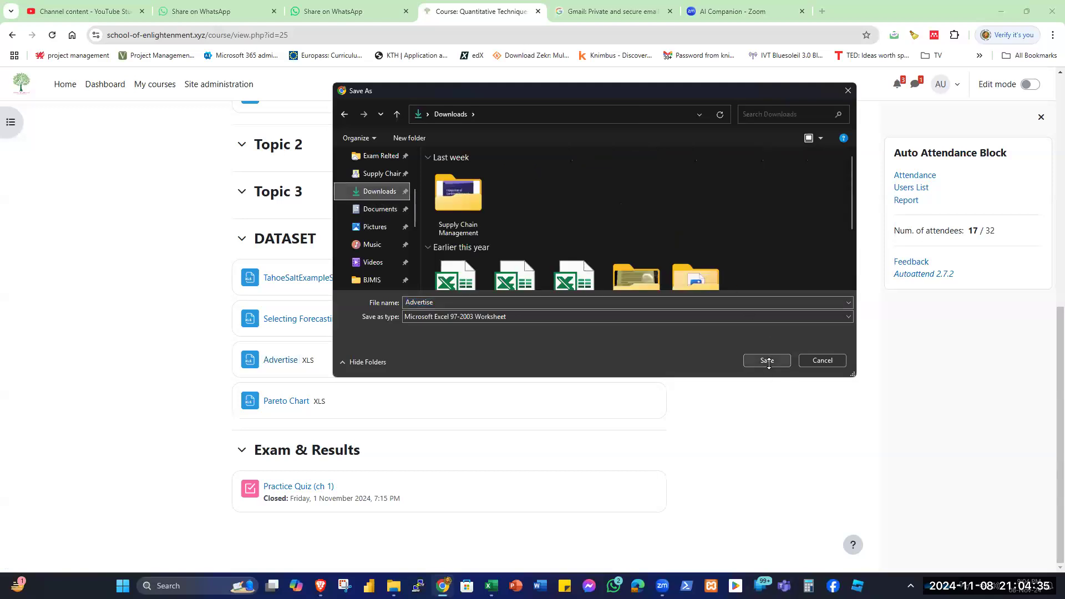
left_click(768, 360)
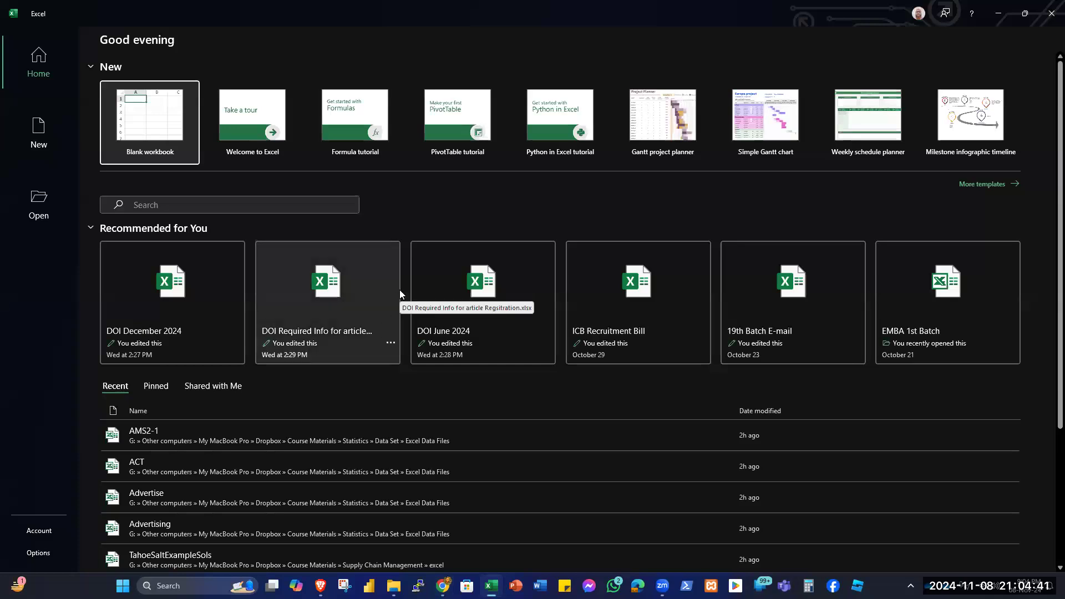
left_click(399, 289)
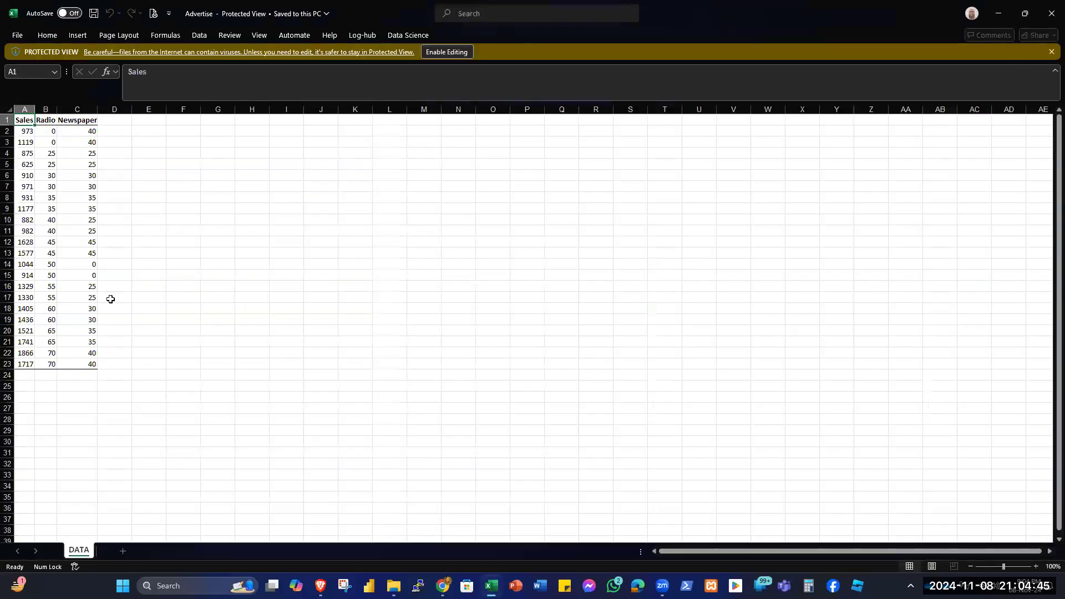
Widen the Sales, Radio and Newspaper columns to fit their headings
double_click(34, 107)
left_click_drag(57, 107, 57, 106)
double_click(58, 107)
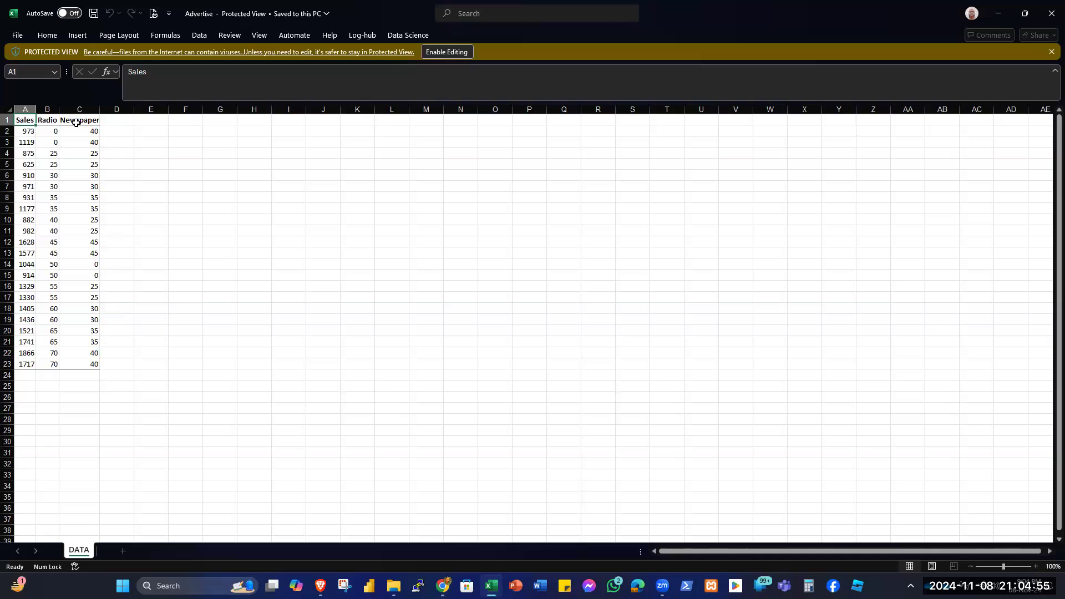
left_click_drag(100, 109, 103, 109)
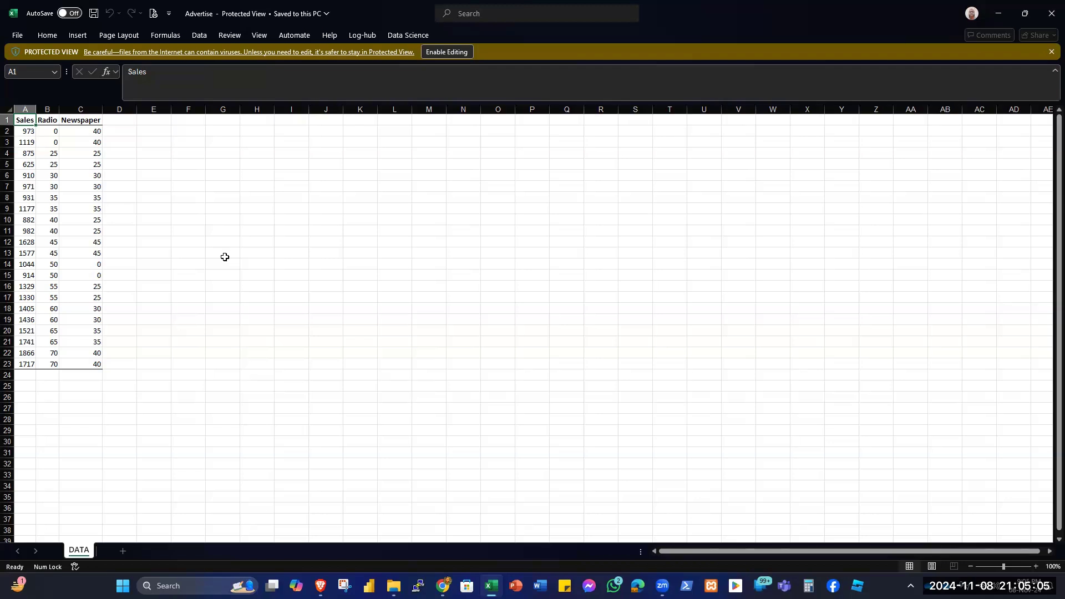
Enable editing of the protected Advertise workbook and bring up the data tools
left_click(446, 52)
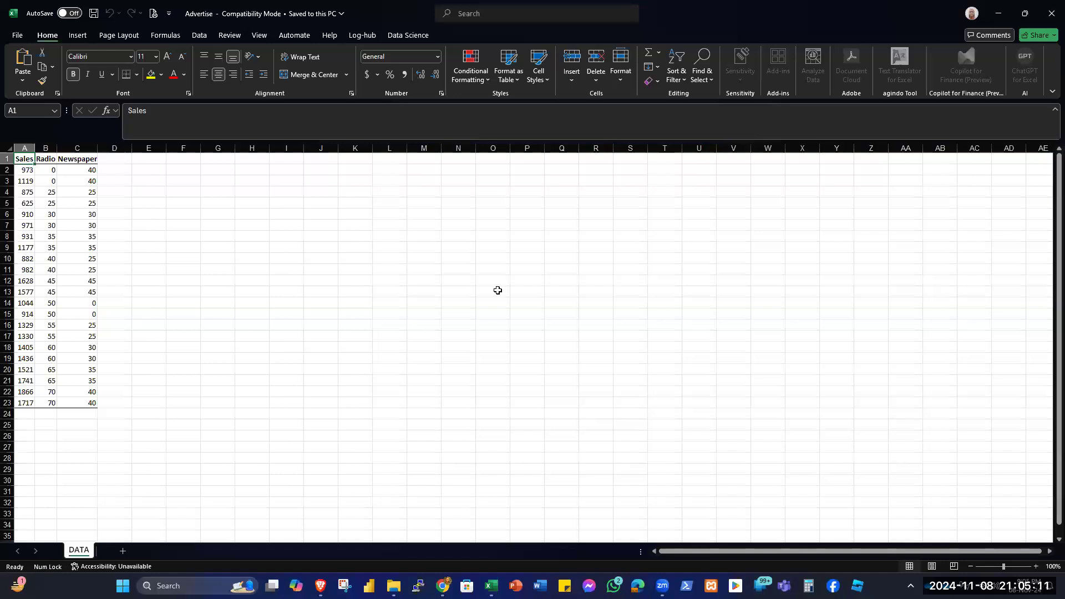
left_click(300, 257)
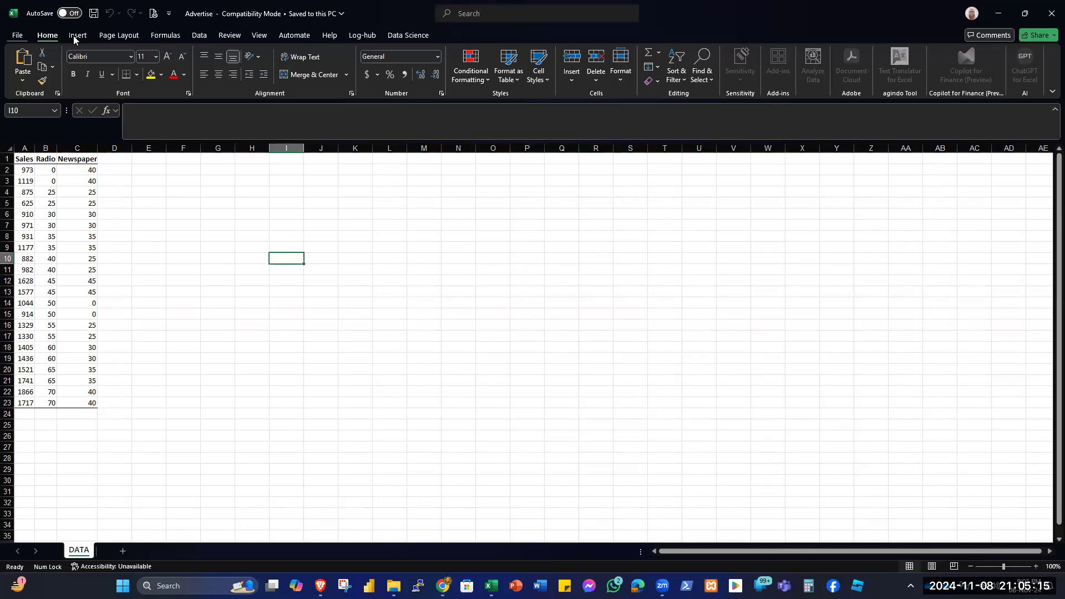
left_click(198, 37)
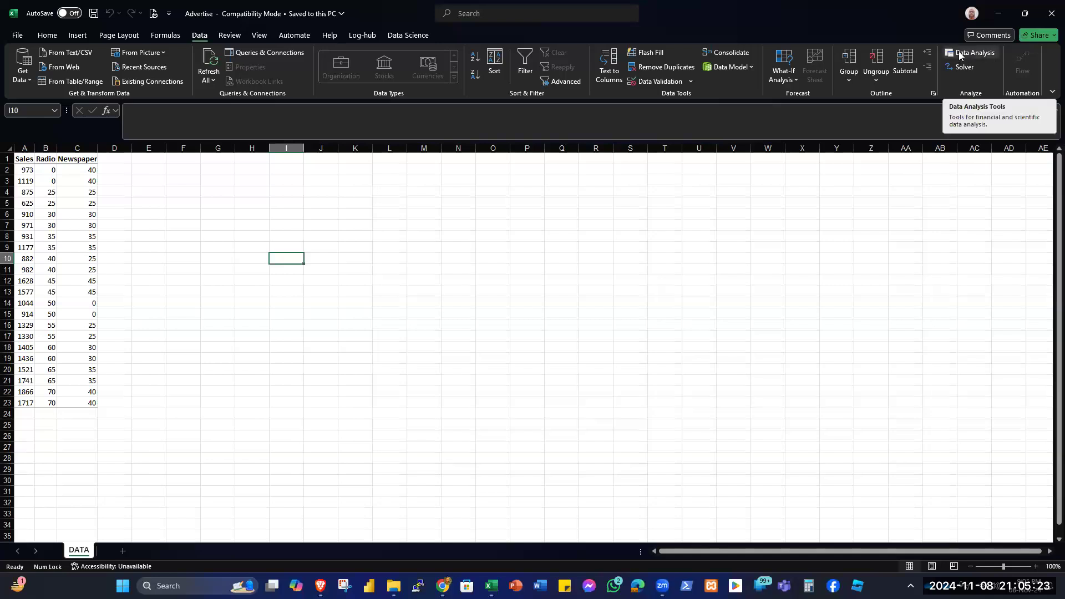
Check in the Excel options whether the Analysis ToolPak add-in is enabled, leaving the add-ins as they are
left_click(972, 55)
left_click(16, 36)
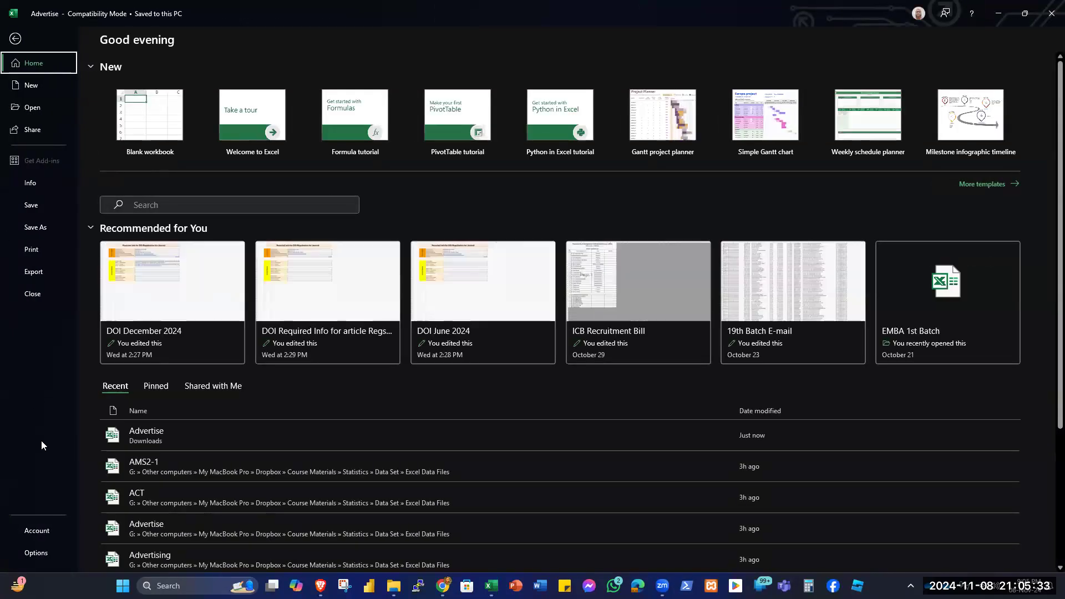
left_click(42, 555)
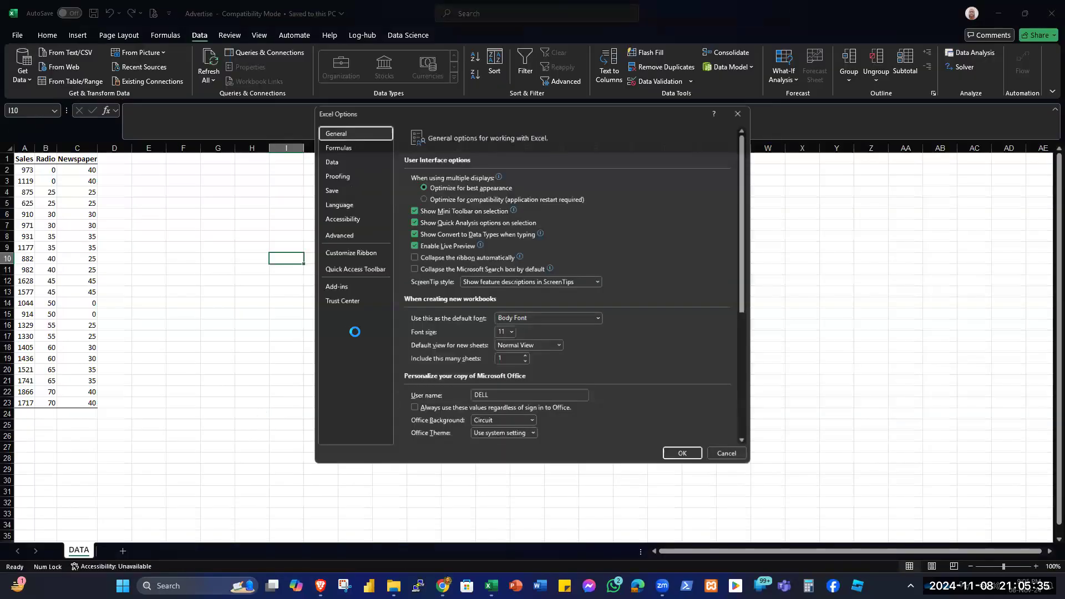
left_click(359, 290)
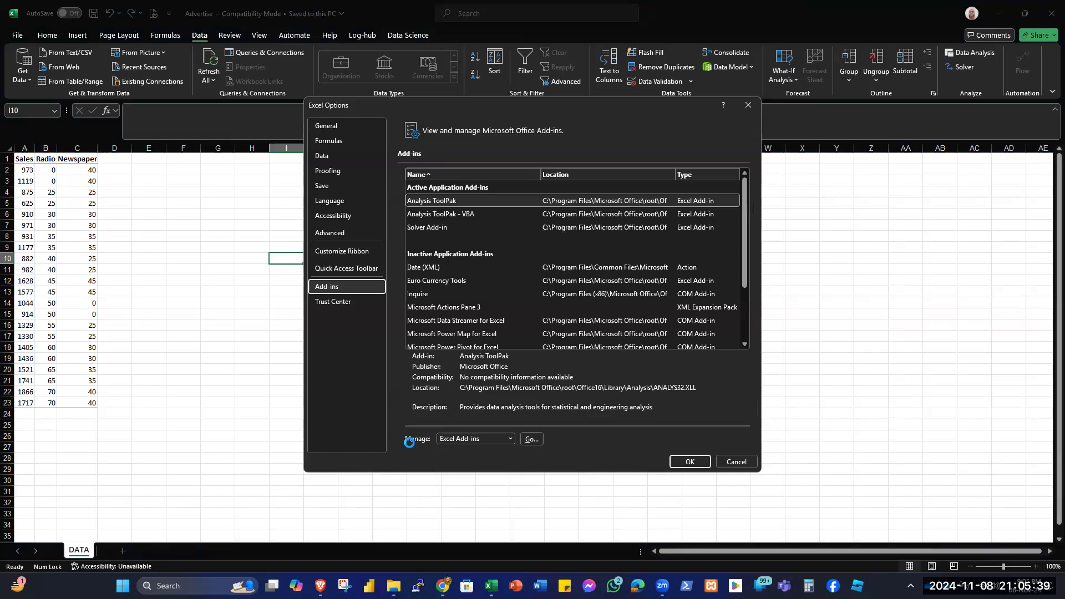
left_click(532, 439)
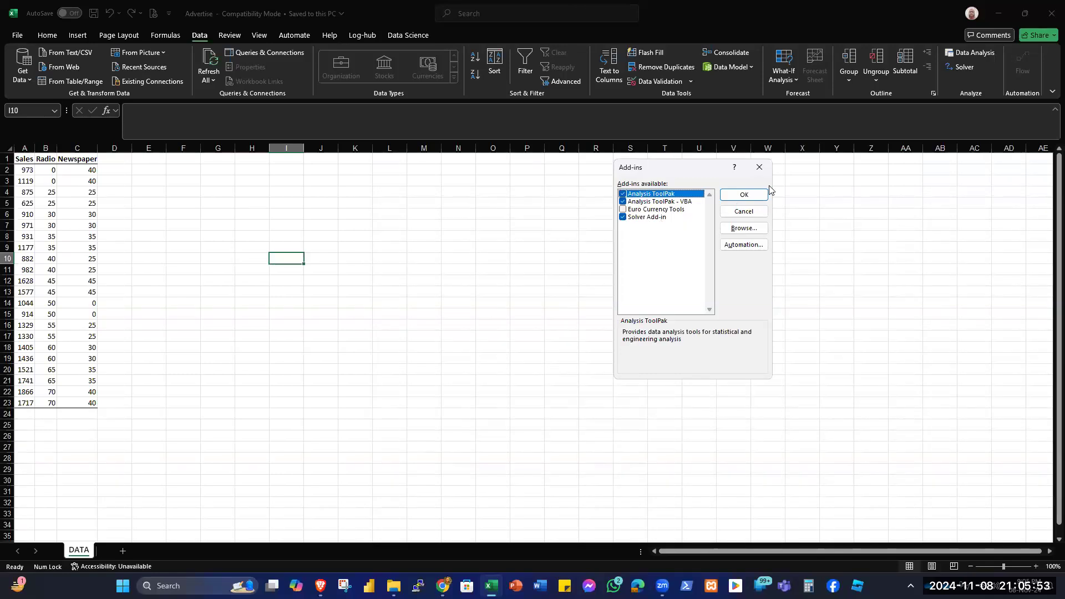
left_click(761, 167)
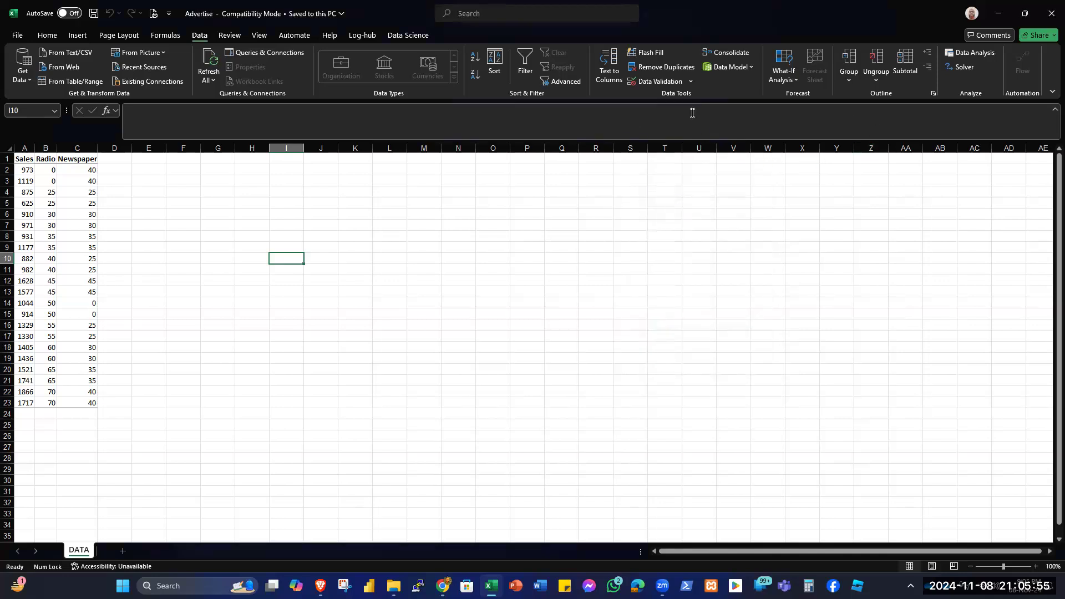
Start a Descriptive Statistics analysis with A1:C23 as the input range and labels in the first row
left_click(964, 54)
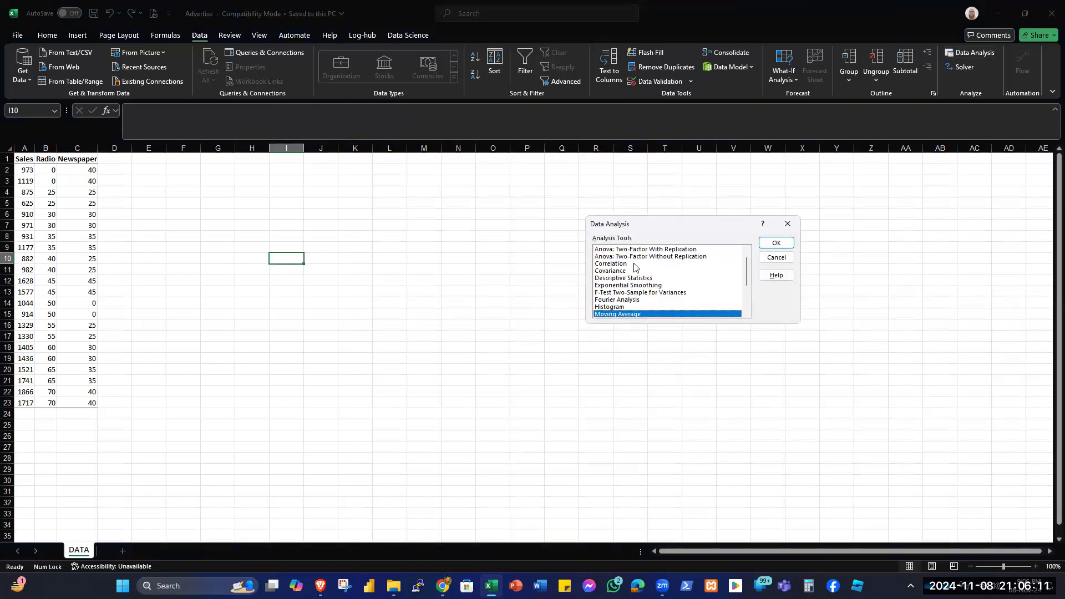
scroll(648, 294, "up", 1)
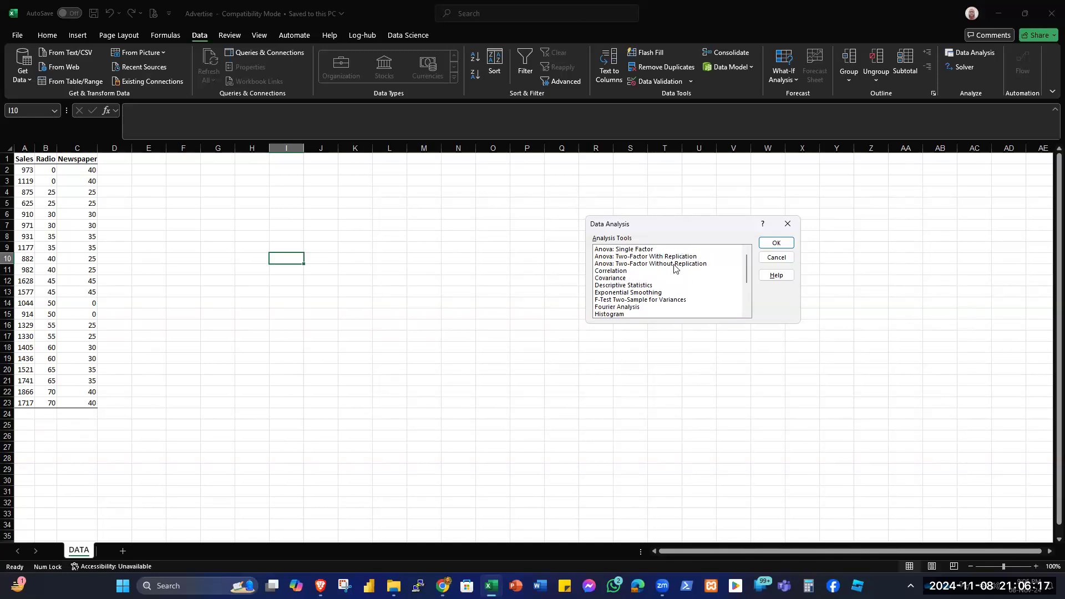
left_click(647, 286)
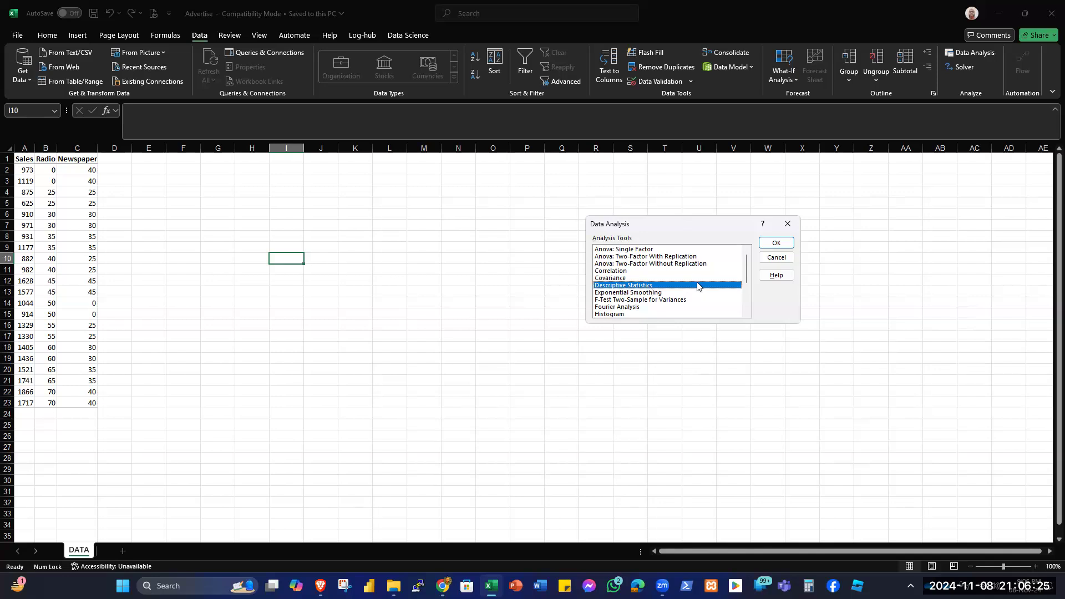
left_click(778, 244)
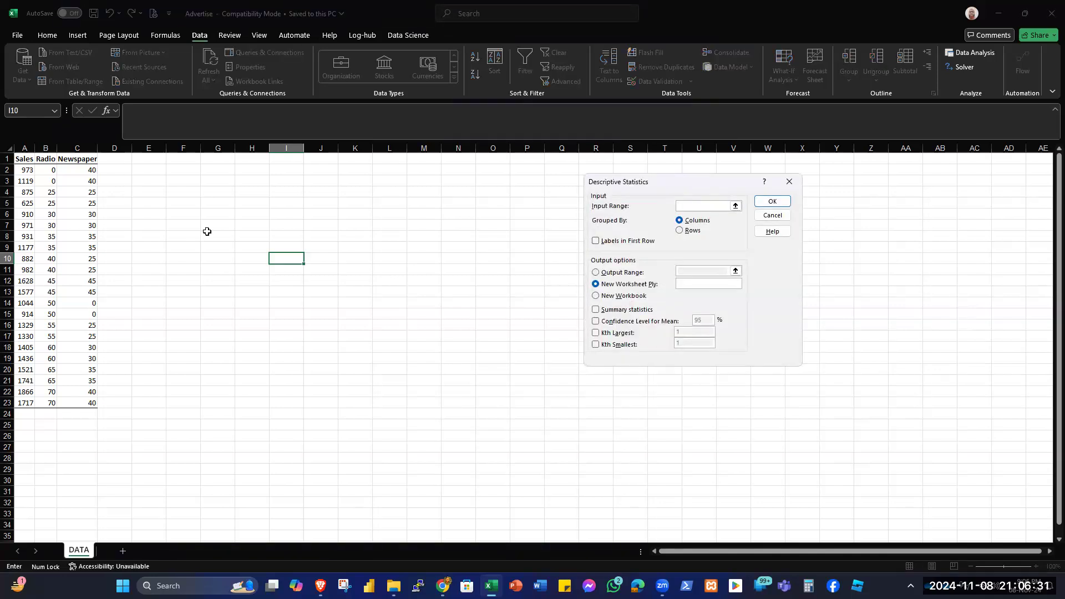
left_click_drag(24, 160, 58, 402)
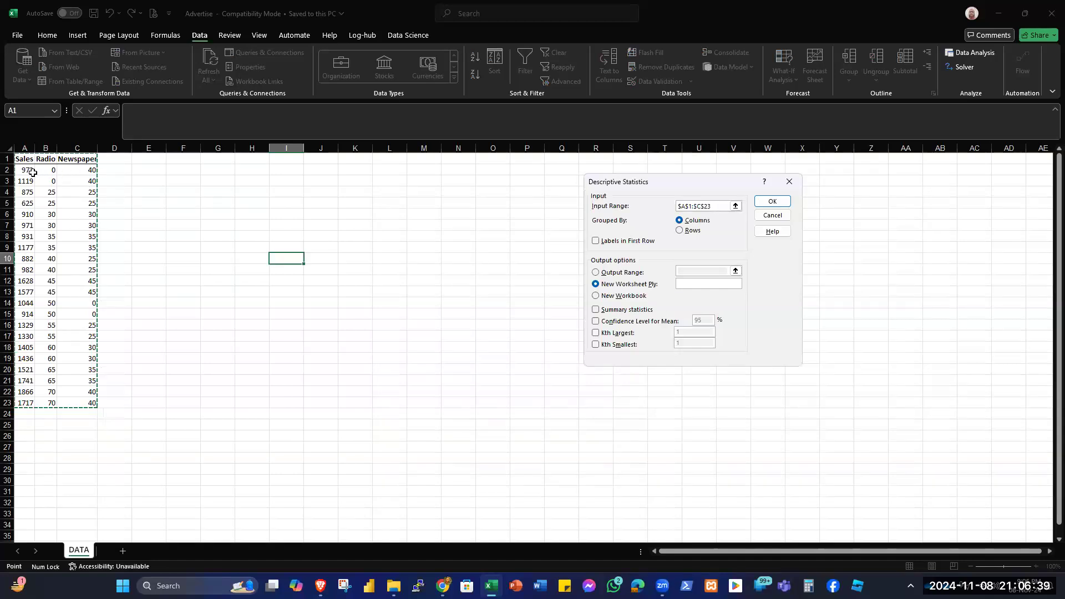
left_click(596, 241)
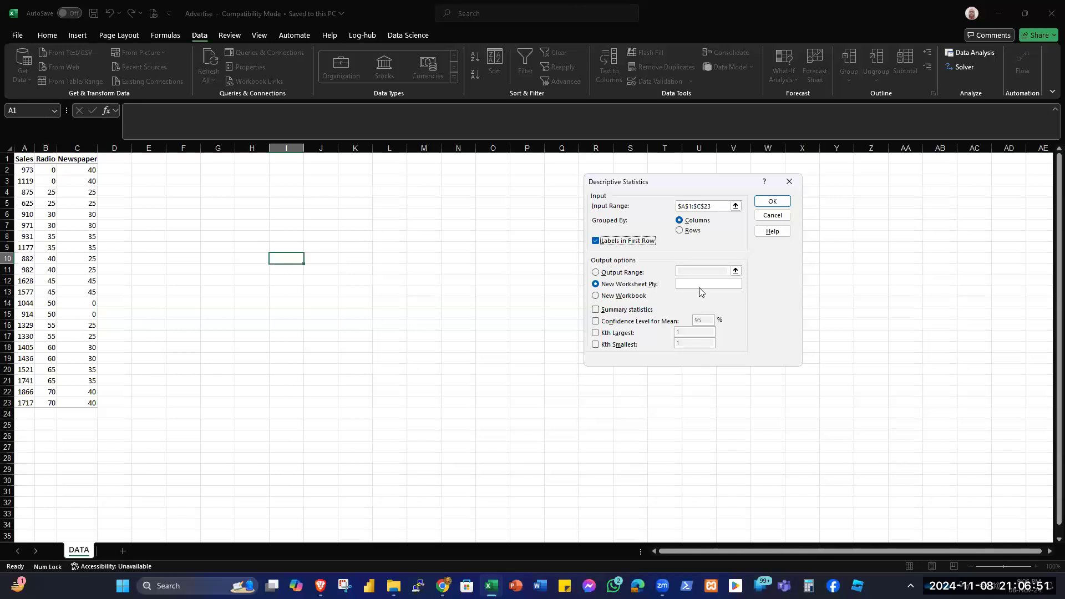
Generate the descriptive statistics in output range I2:T27 with summary statistics, 95% confidence level for mean, and Kth largest and smallest at 1
left_click(618, 271)
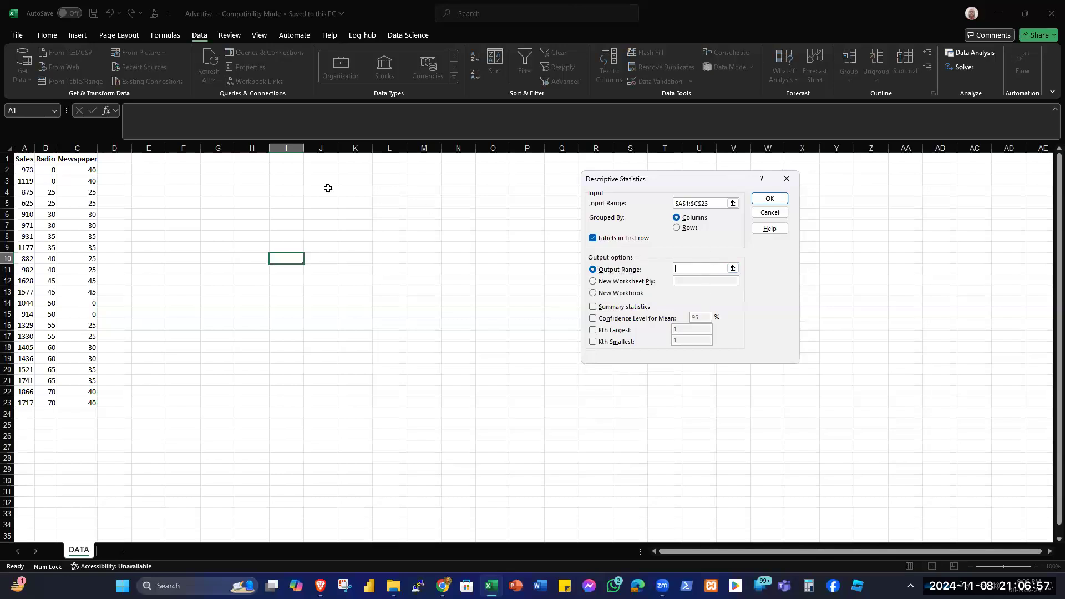
left_click(284, 169)
left_click_drag(509, 221, 646, 438)
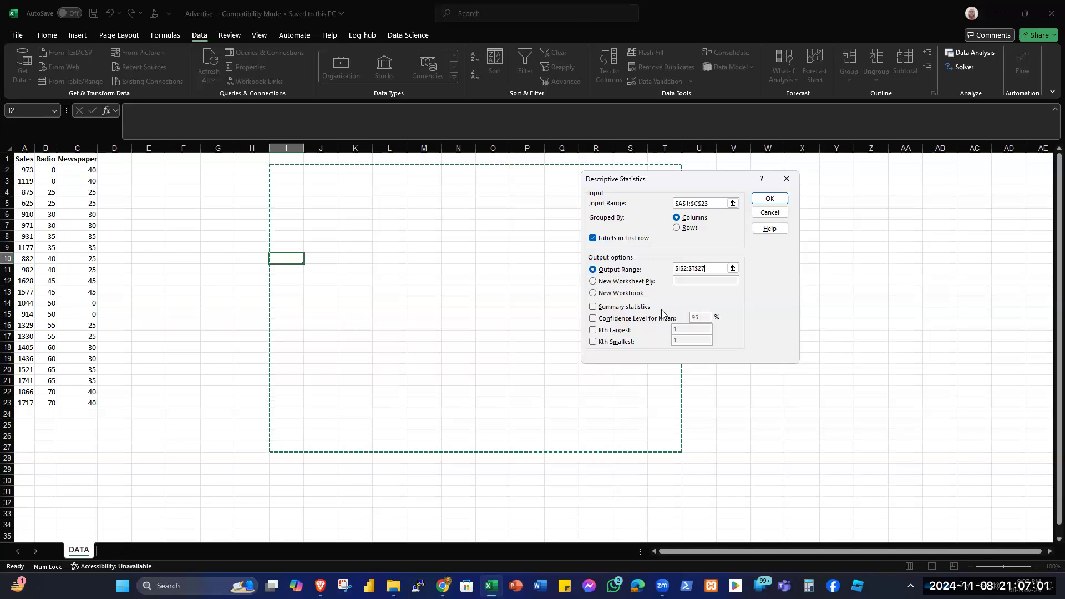
left_click(593, 308)
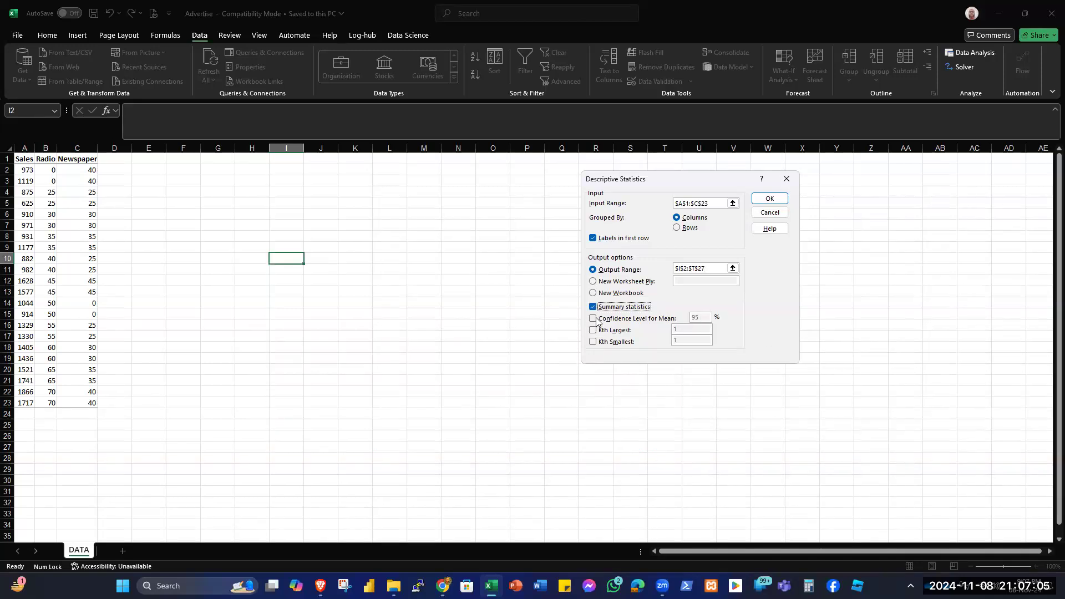
left_click(593, 320)
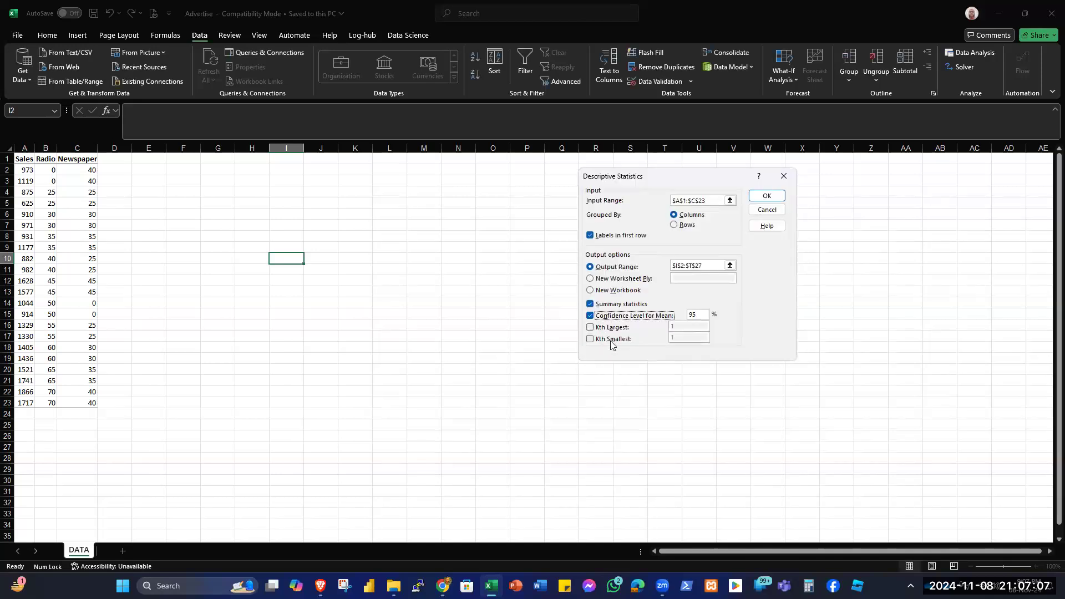
left_click(591, 331)
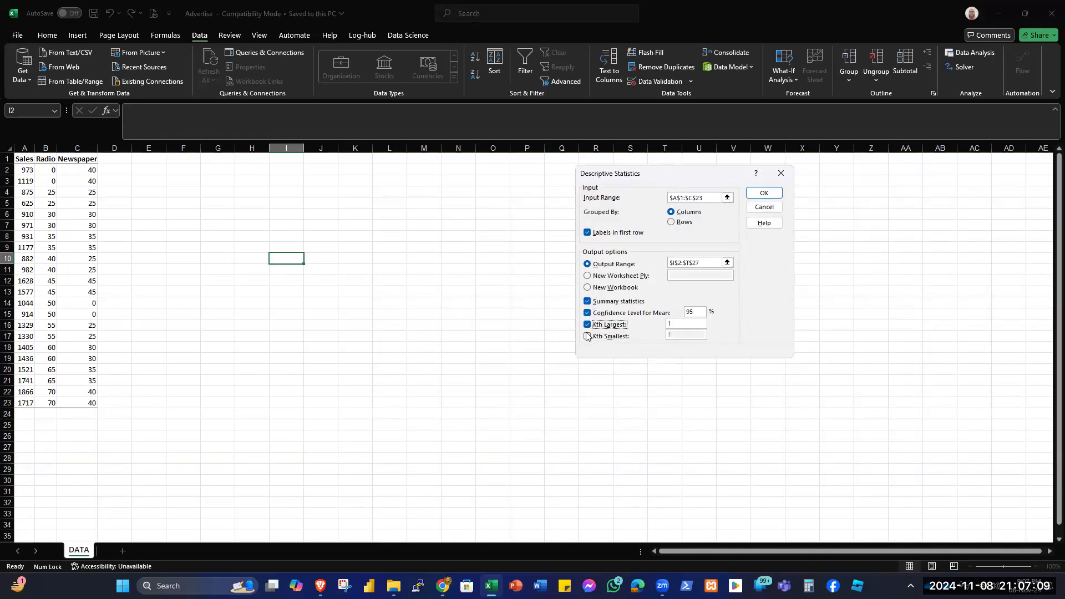
left_click(588, 338)
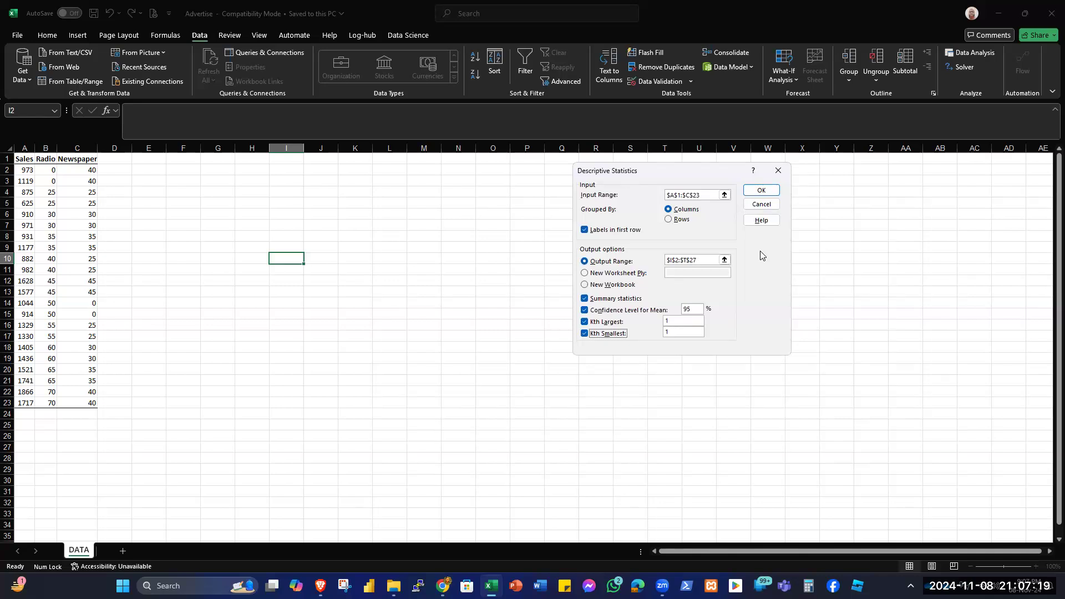
left_click(762, 190)
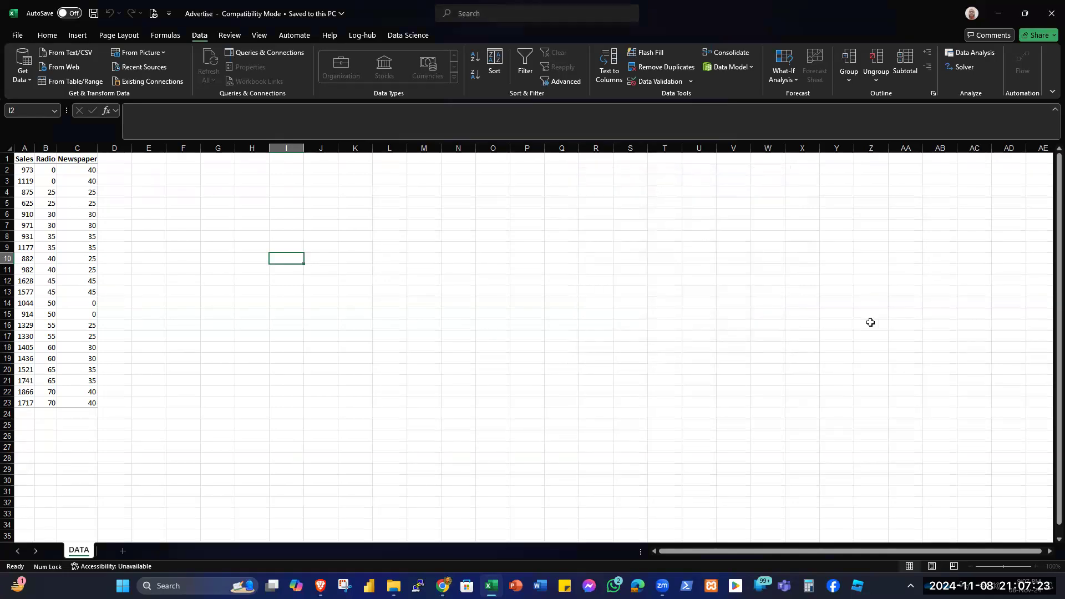
Autofit columns I to N of the descriptive statistics output to show the full labels and values
double_click(337, 148)
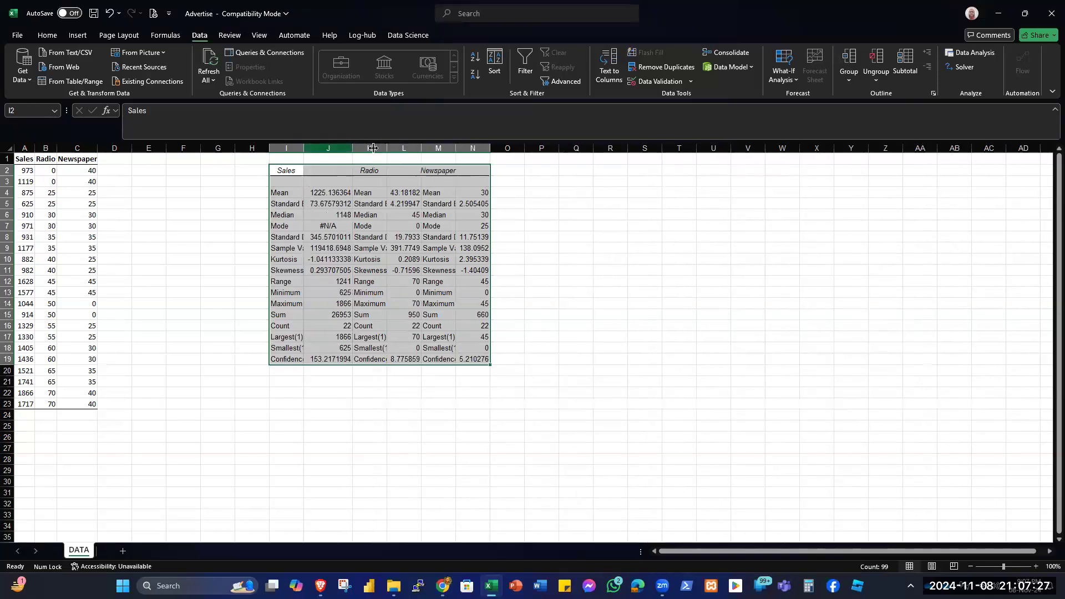
double_click(391, 148)
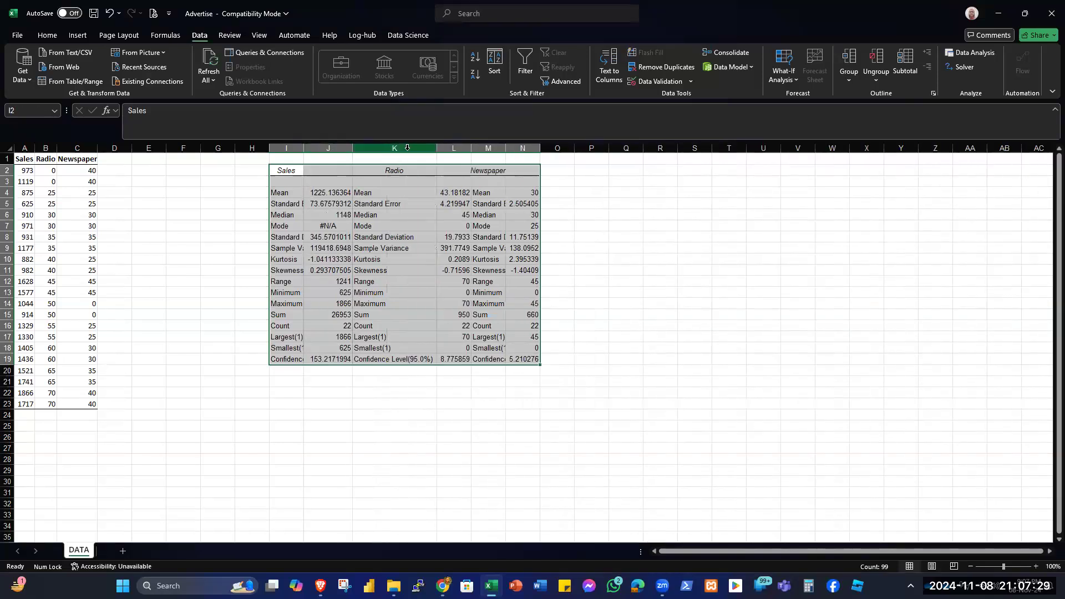
double_click(302, 147)
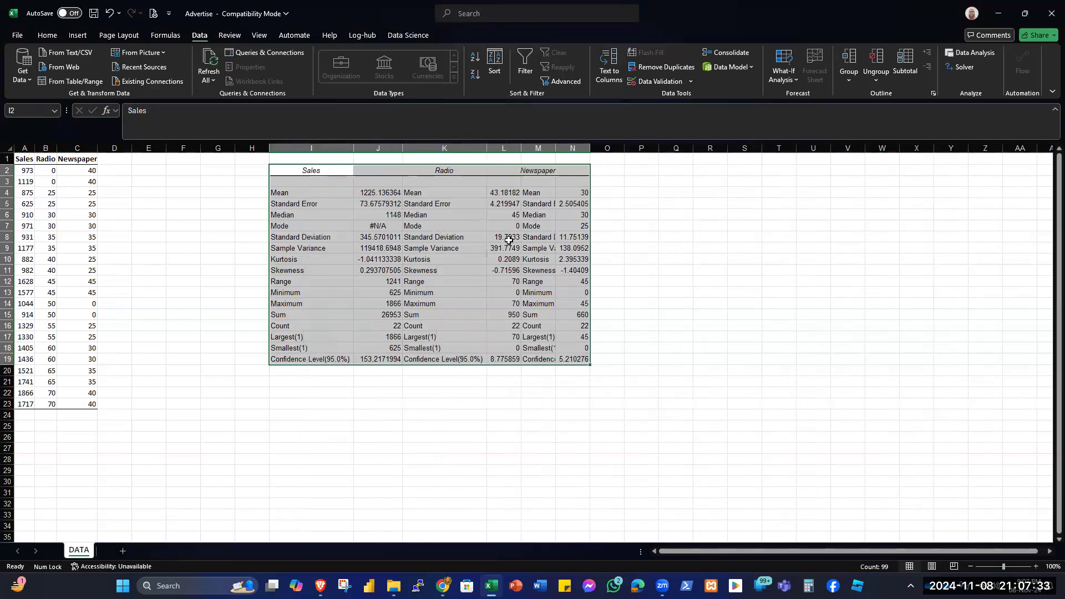
double_click(521, 147)
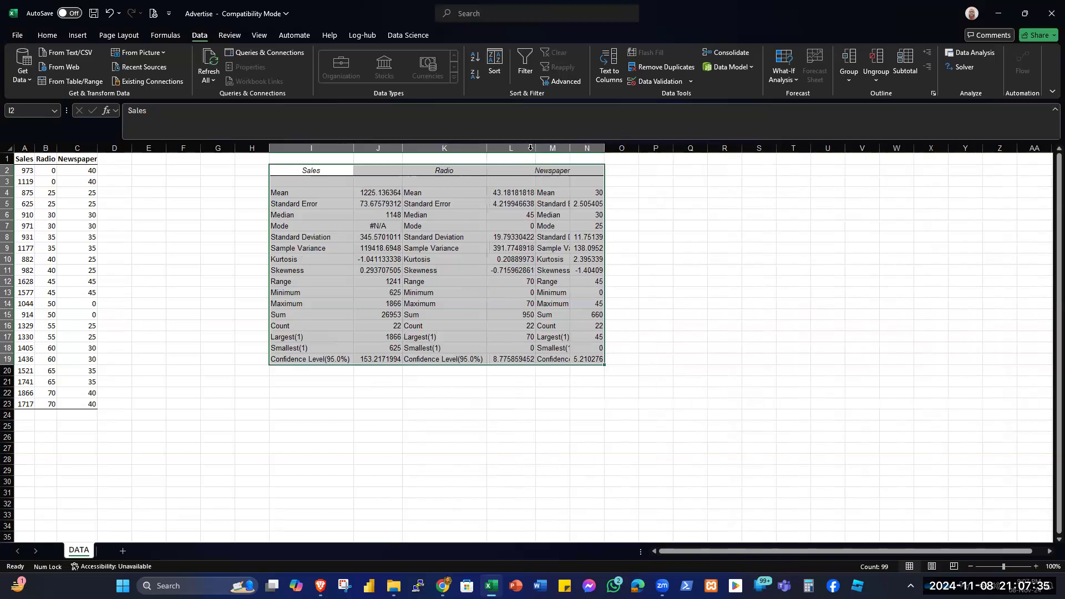
double_click(604, 148)
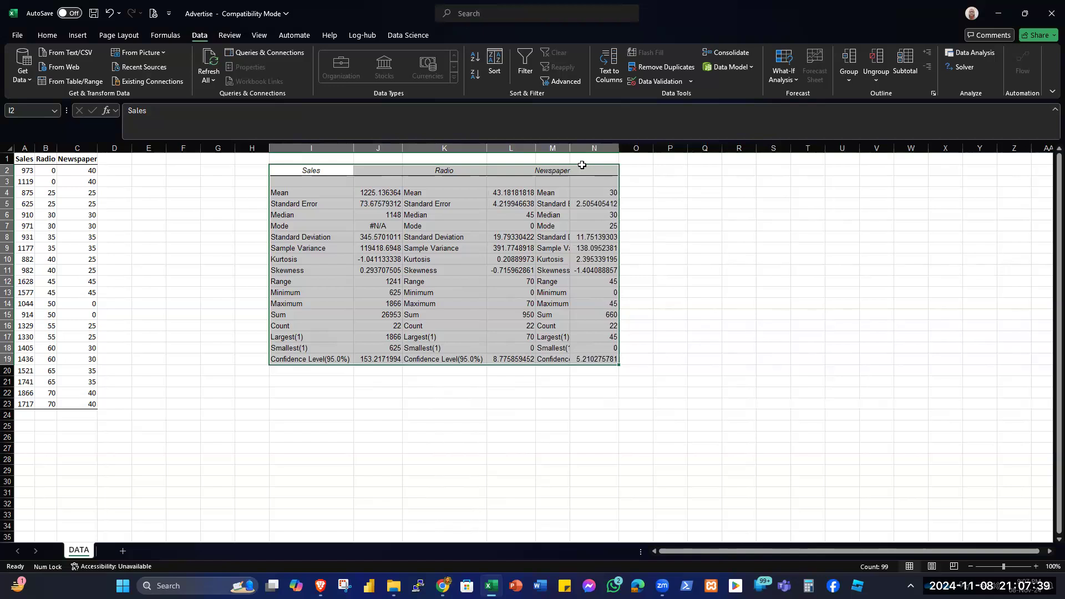
double_click(572, 148)
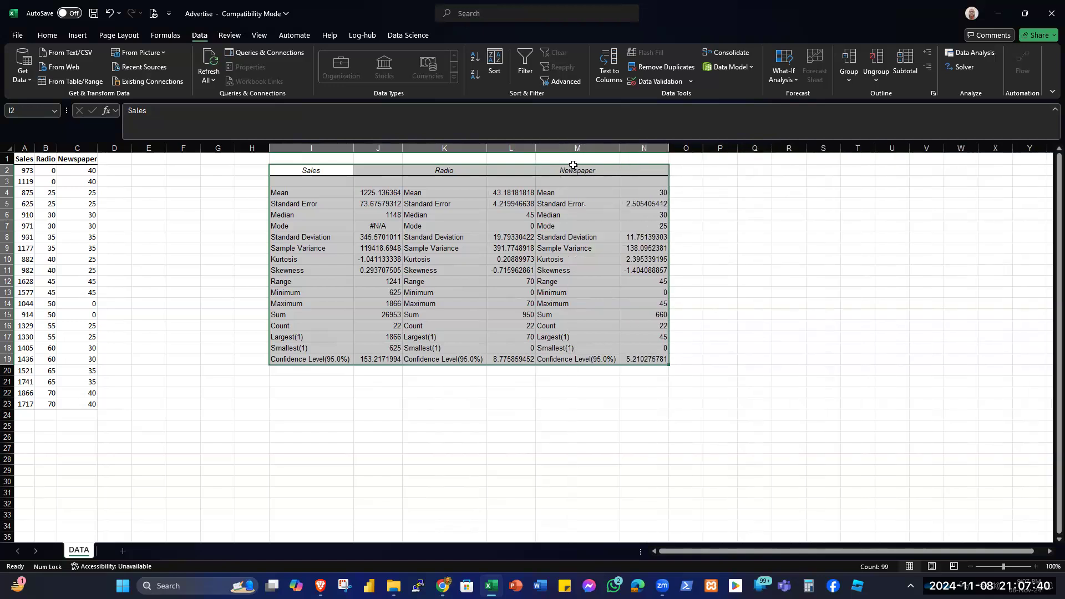
Review the Sales statistics one by one from the mean to the confidence level, including skewness and kurtosis
left_click(559, 424)
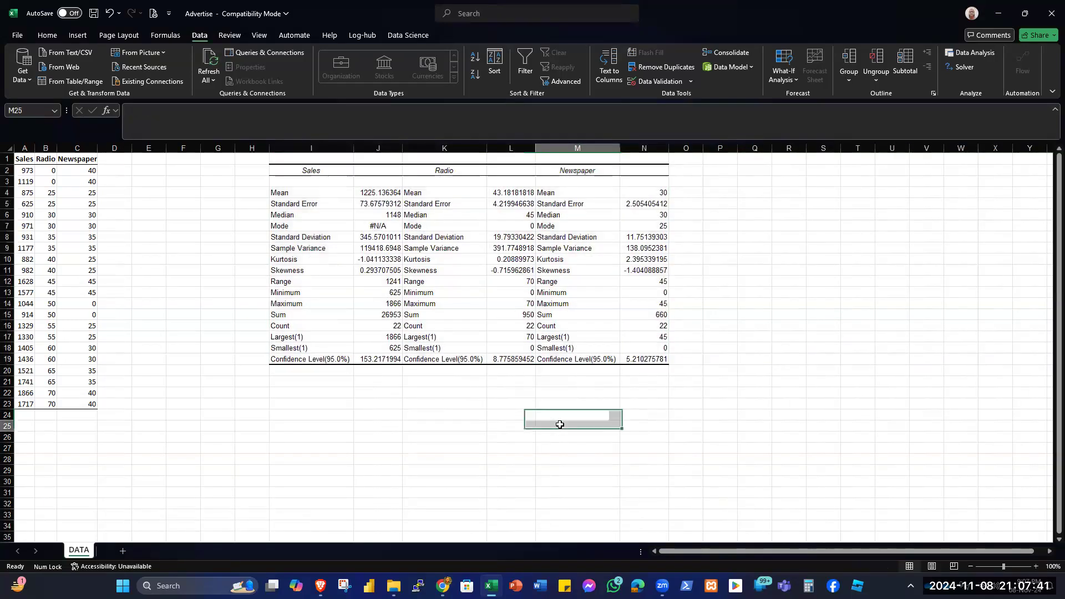
left_click(297, 193)
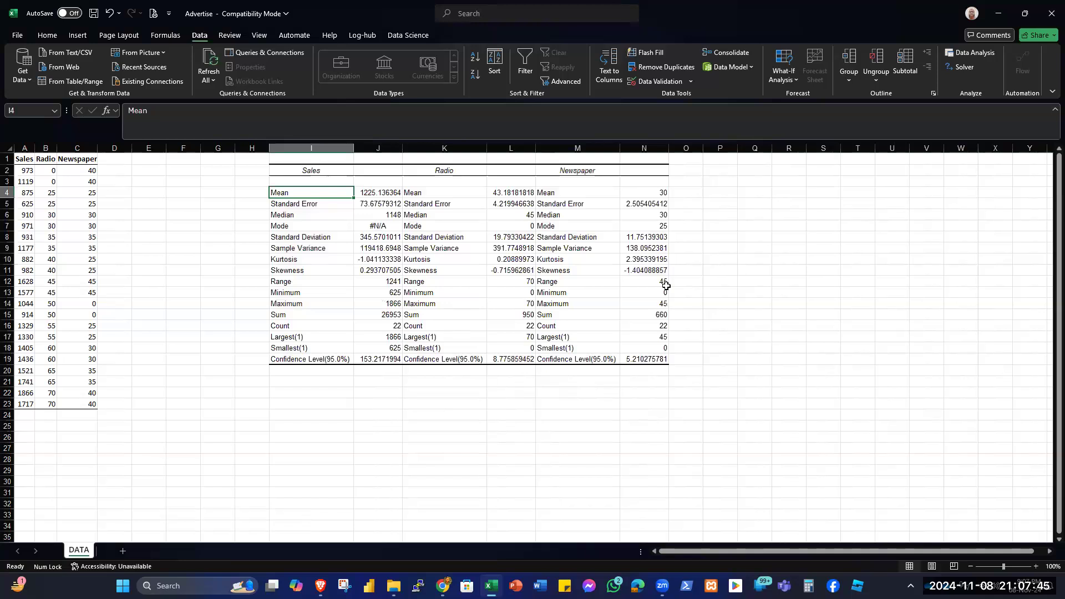
key("Right")
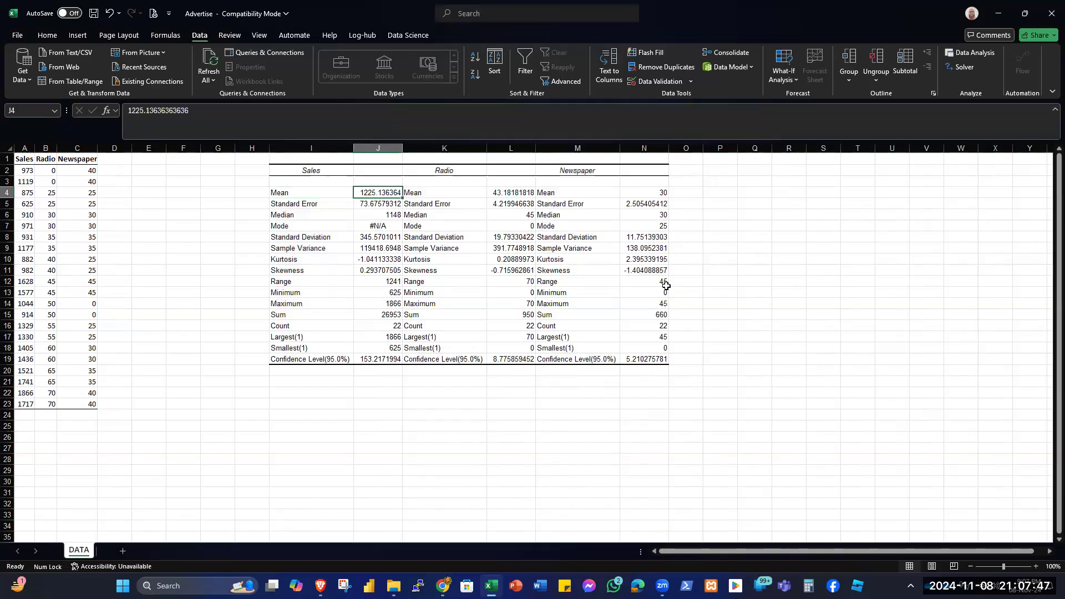
key("Down")
key("Down")
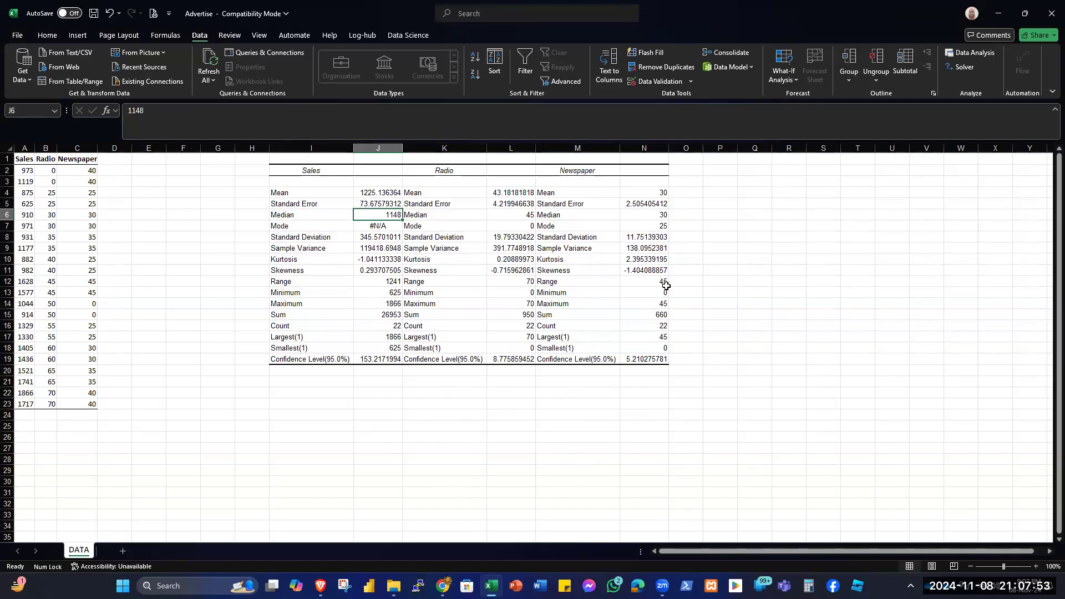
key("Down")
key("Down")
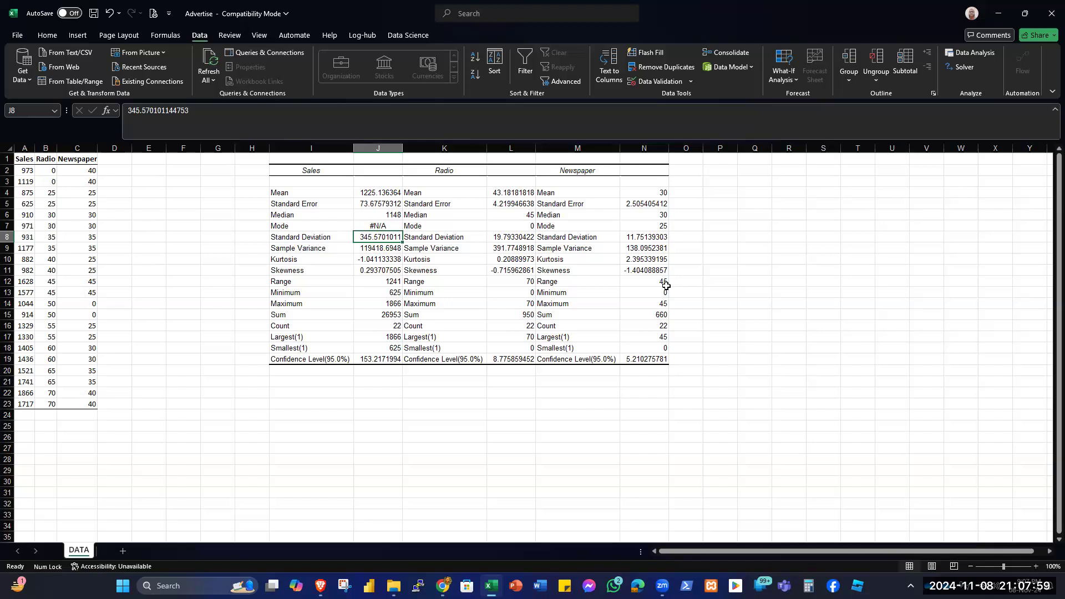
key("Down")
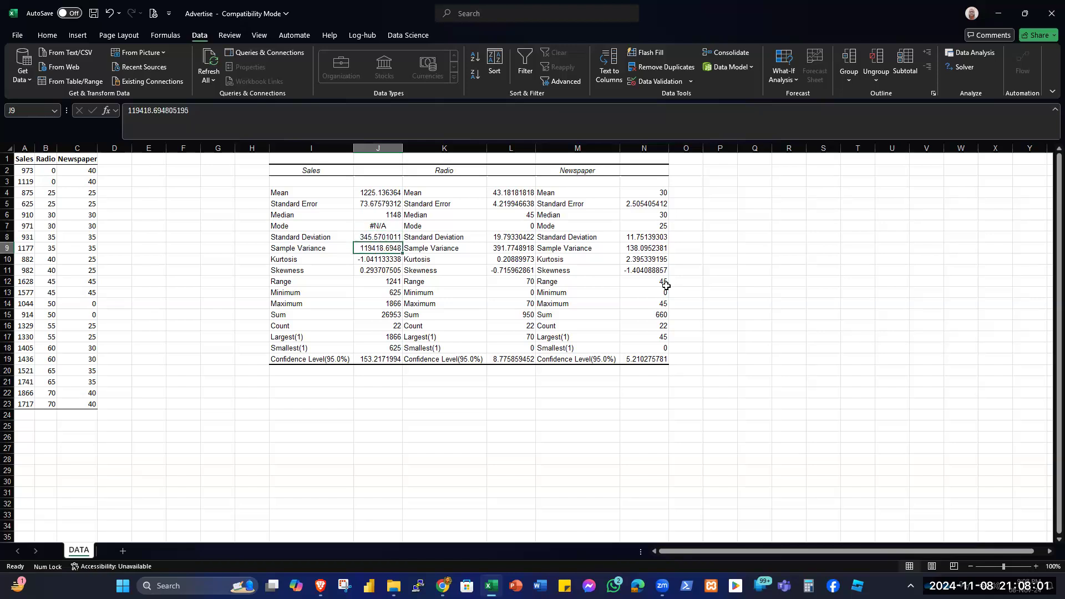
key("Down")
key("Down")
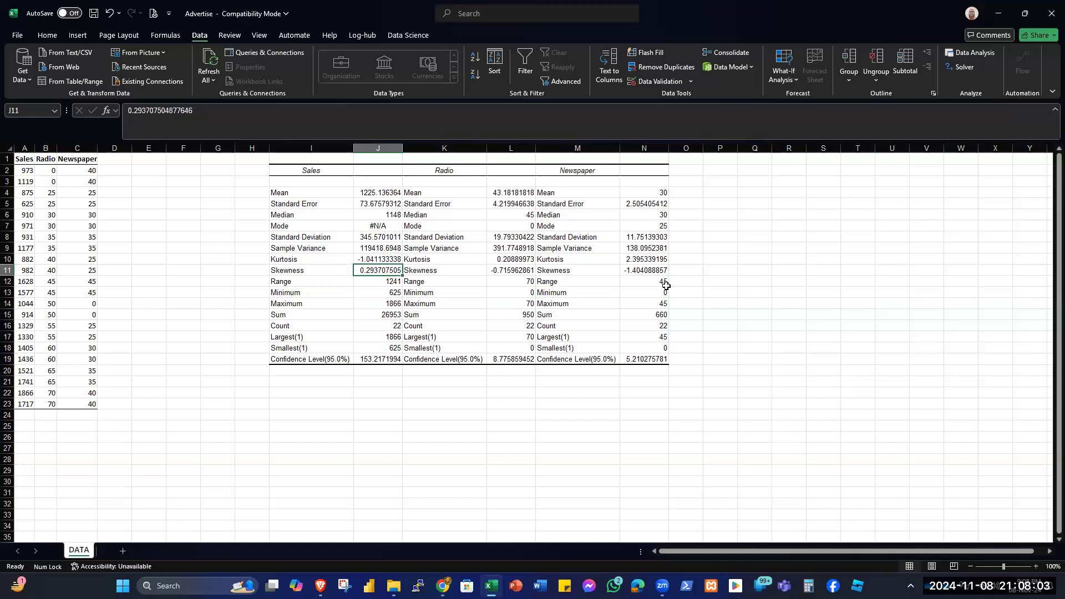
key("Down")
key("Down")
key("Down")
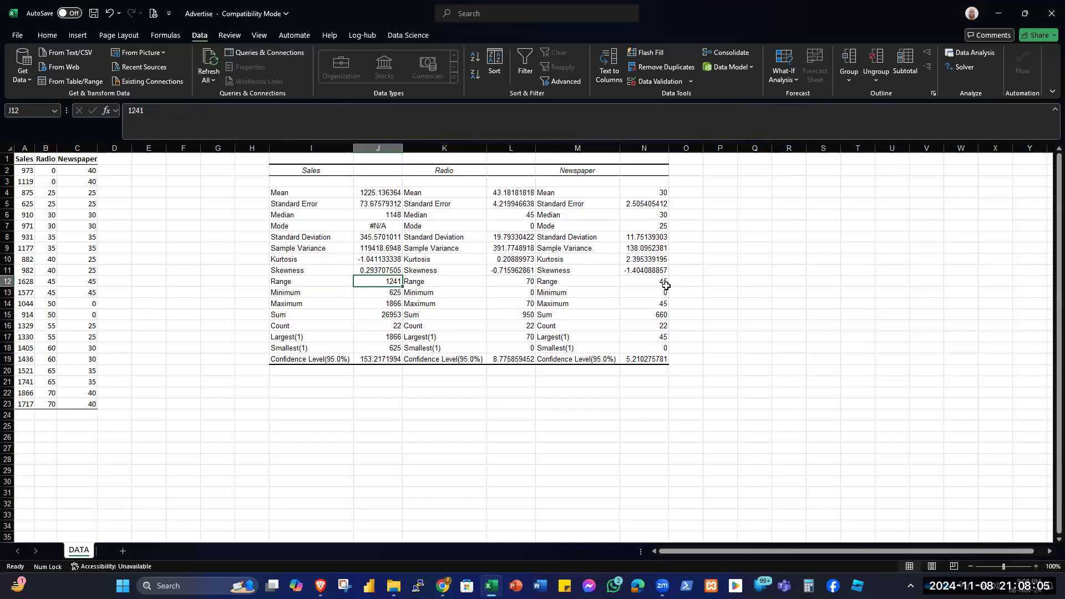
key("Down")
key("Down")
key("Down")
key("Down")
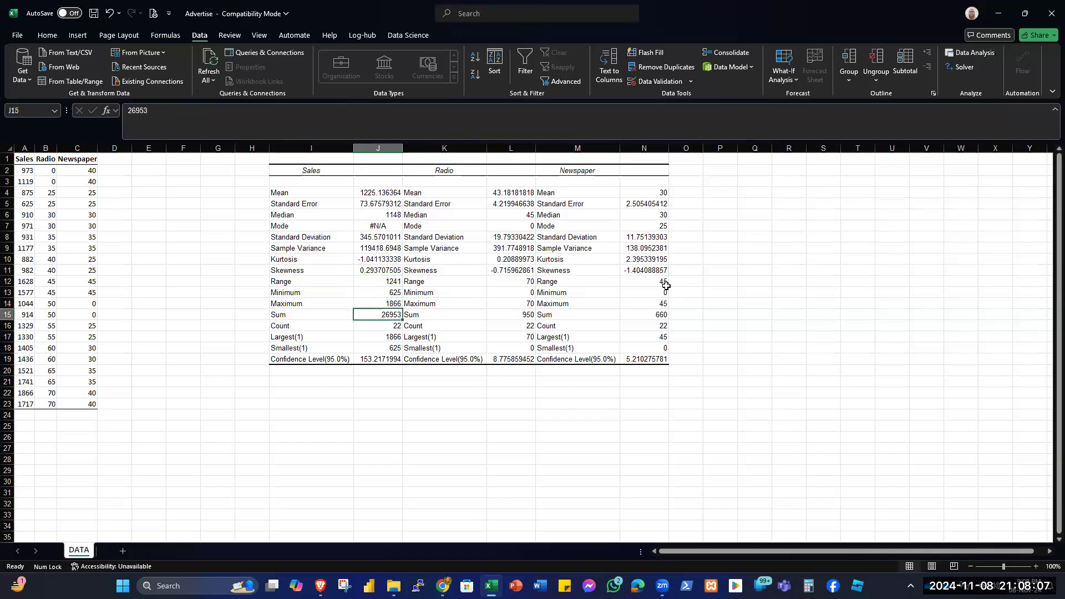
key("Down")
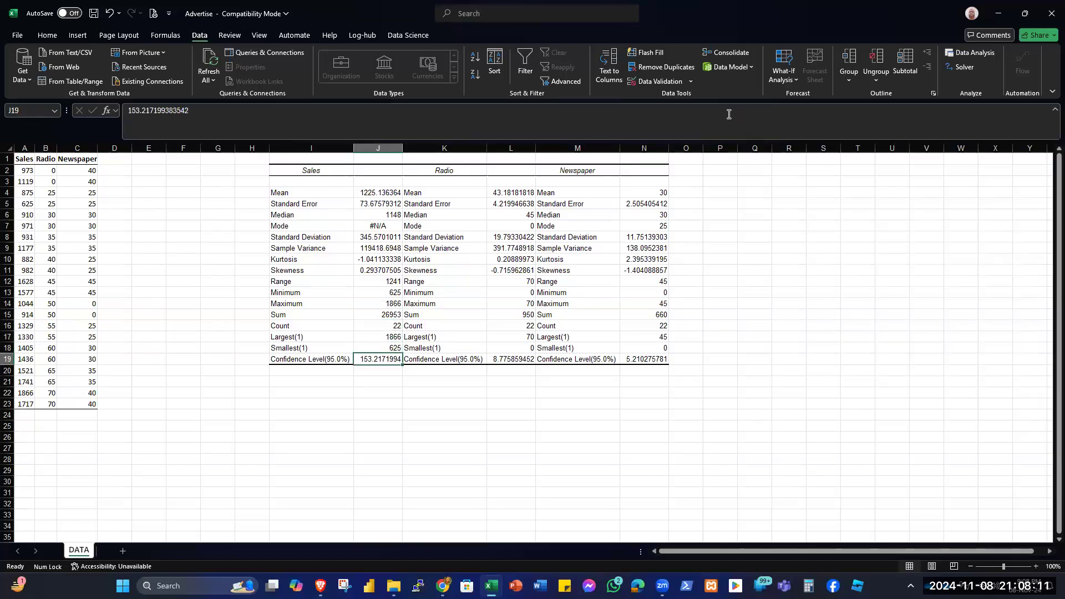
left_click(378, 460)
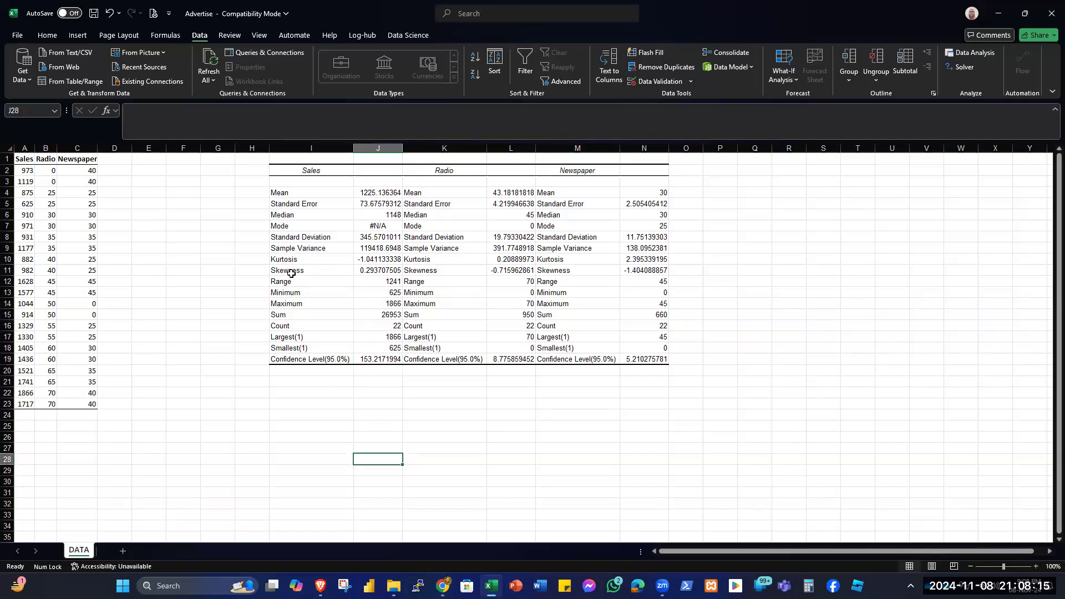
left_click(383, 271)
left_click(383, 260)
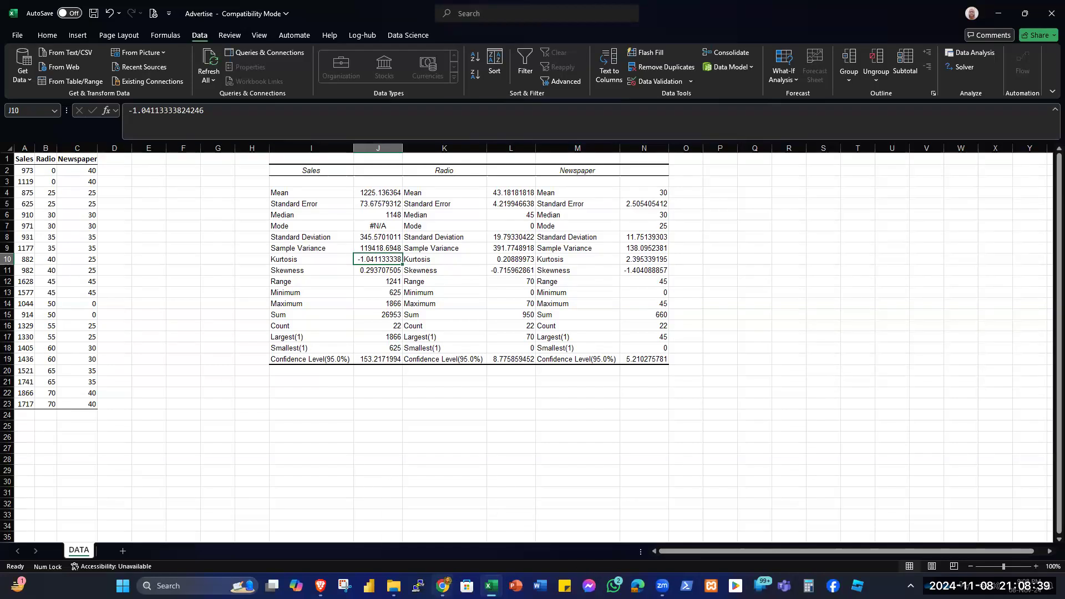
Switch to Chrome and search the web for "skewness and kurtosis interpretation" in a new tab
left_click(443, 586)
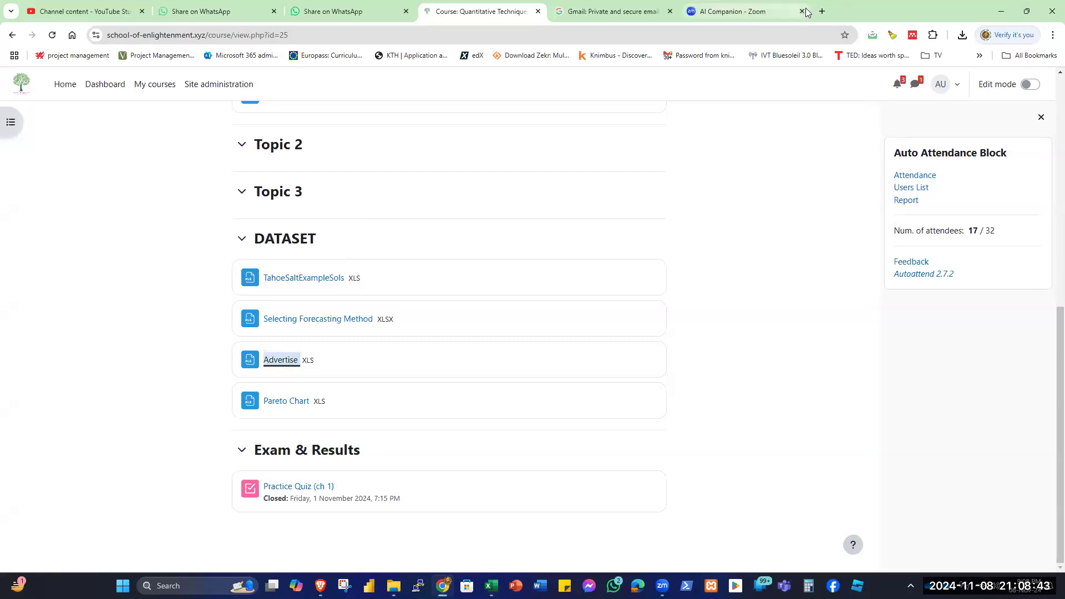
left_click(741, 17)
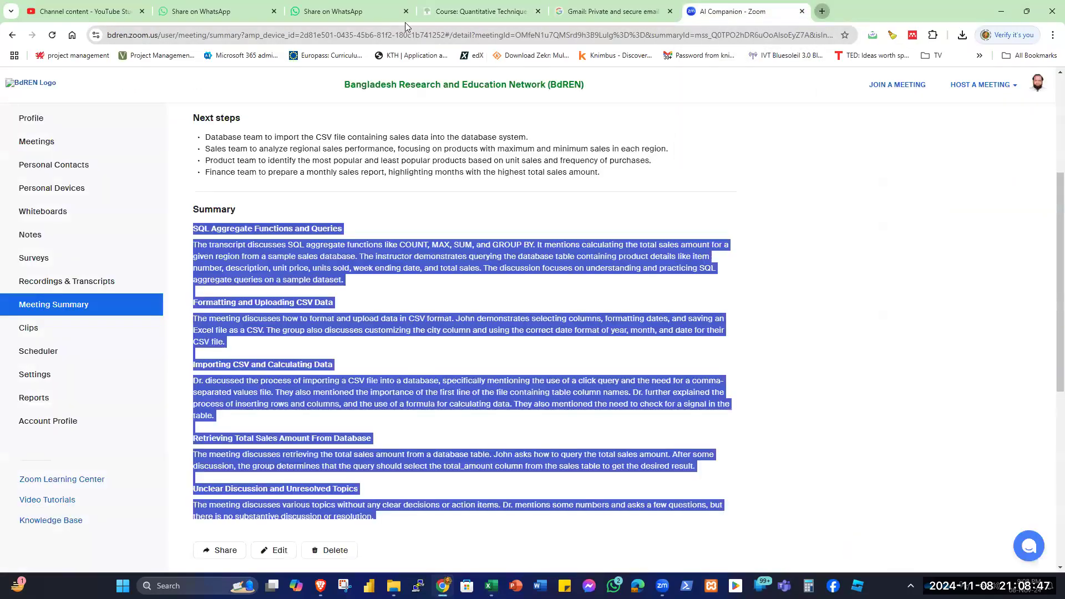
left_click(825, 11)
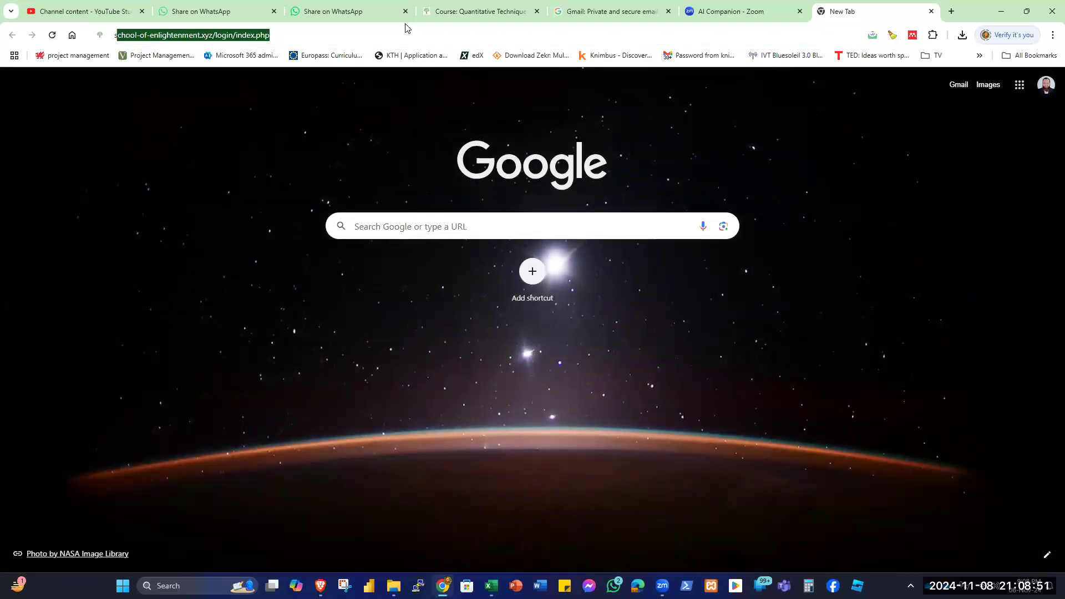
type("skewness and")
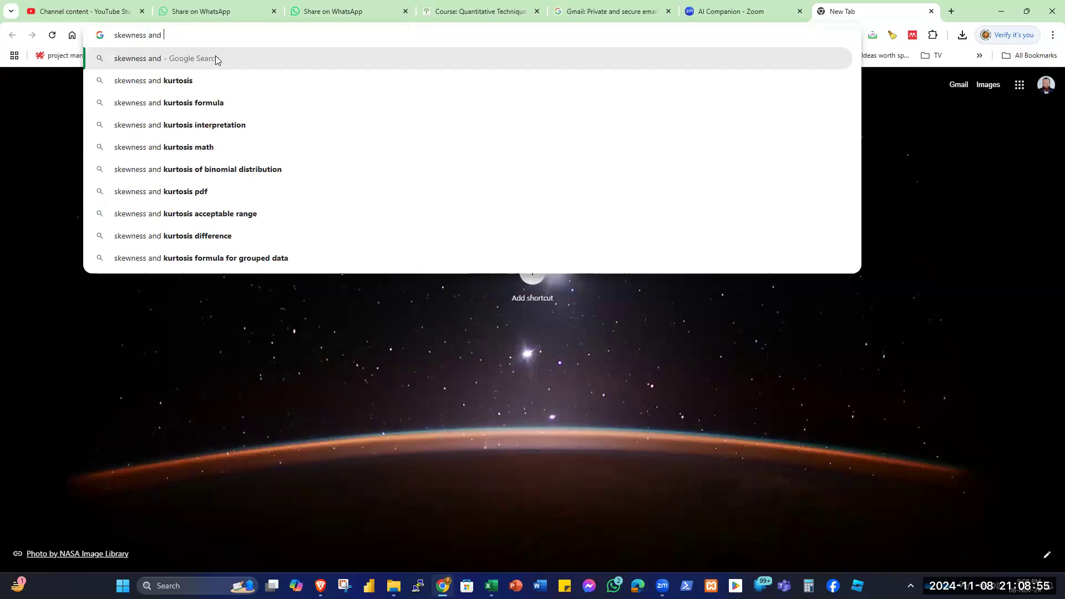
left_click(221, 129)
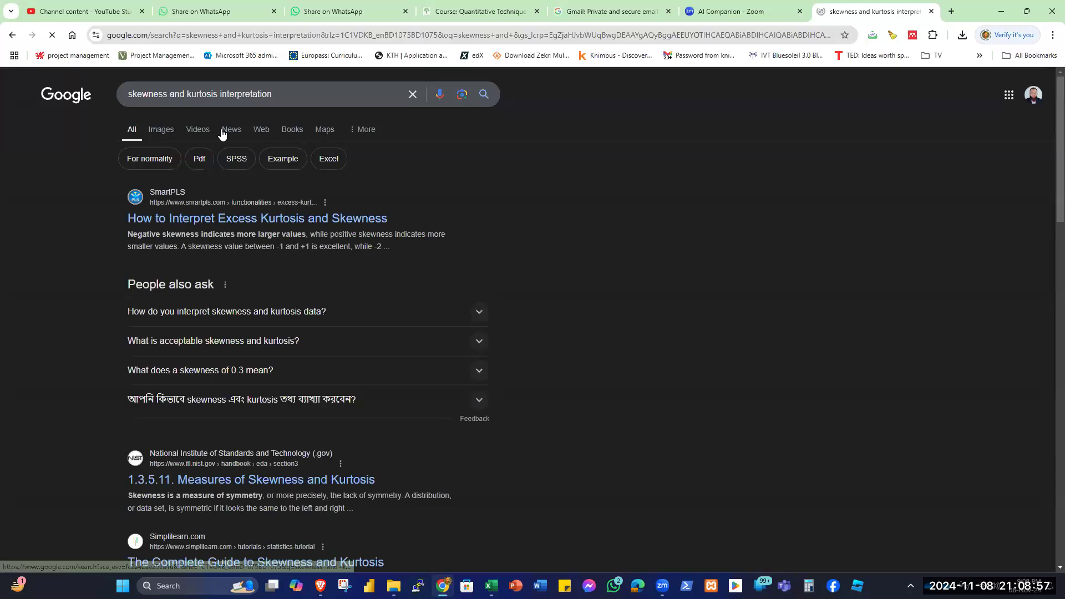
Open the SmartPLS article "How to Interpret Excess Kurtosis and Skewness" in its own tab and read it
right_click(230, 224)
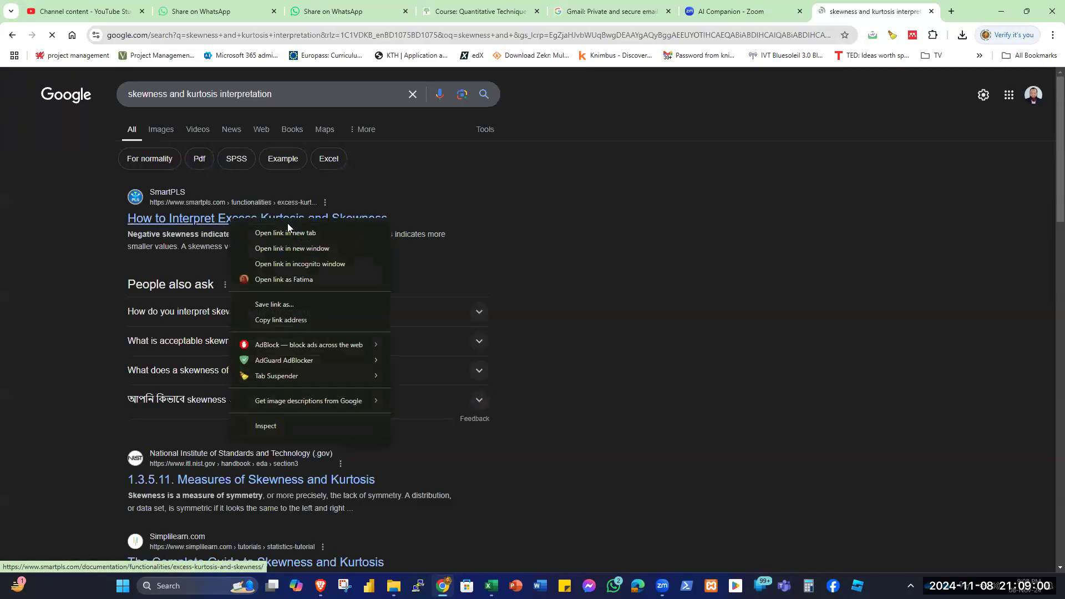
left_click(327, 233)
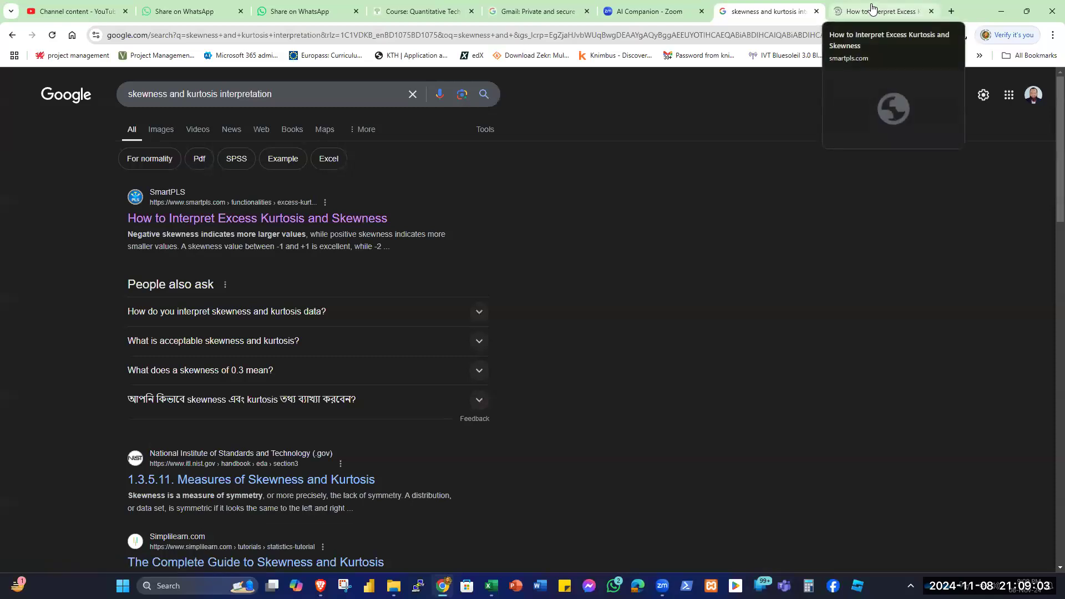
left_click(873, 8)
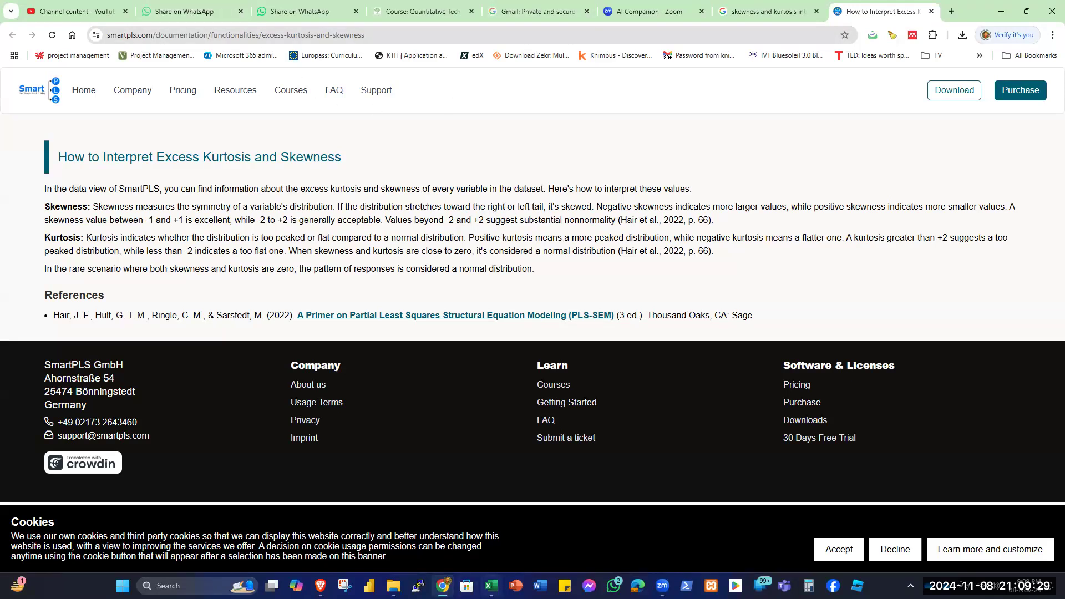
Compare the kurtosis and skewness results in Excel with the SmartPLS article's interpretation ranges, ending back in the Advertise workbook
left_click(491, 585)
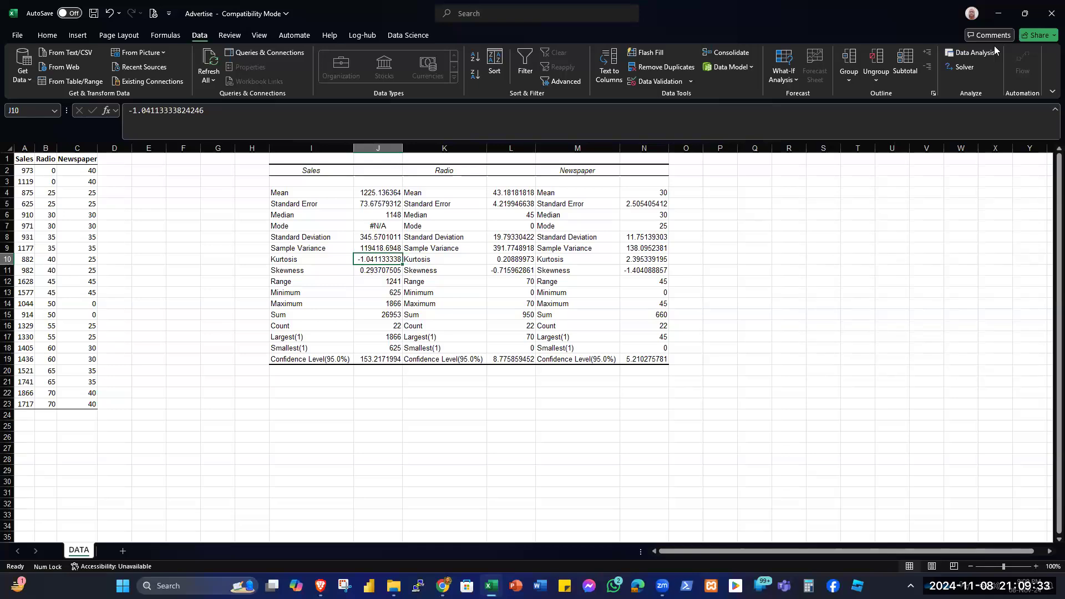
key("alt+Tab")
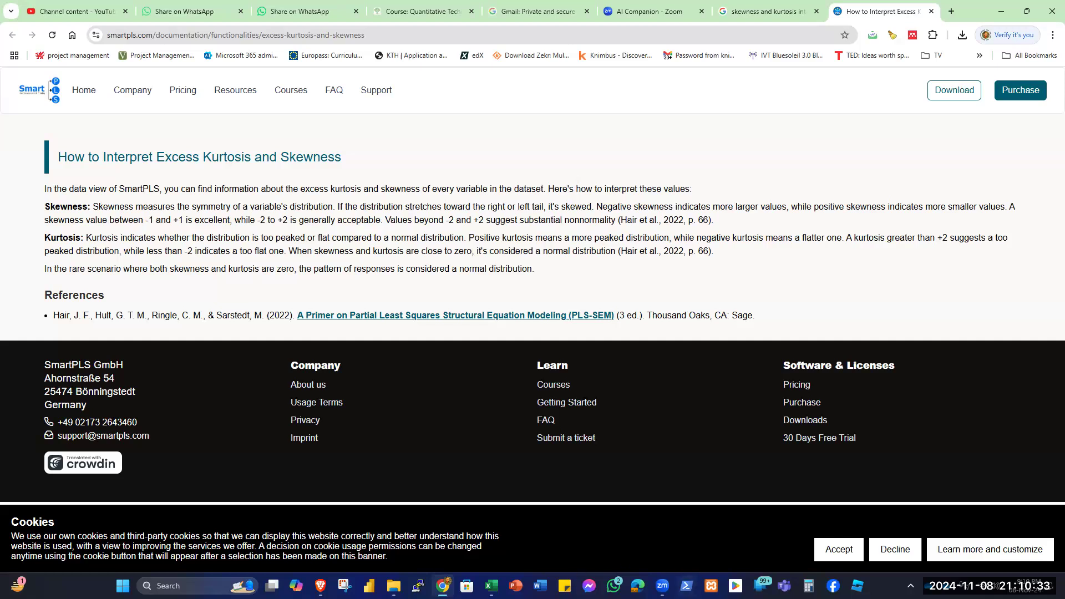
mouse_move(492, 587)
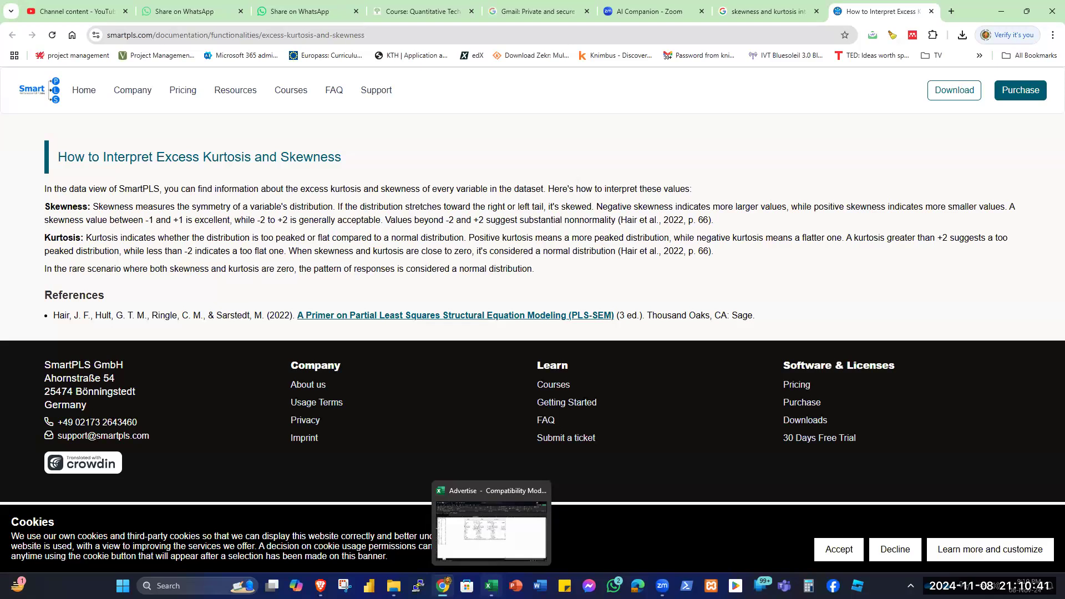
left_click(492, 530)
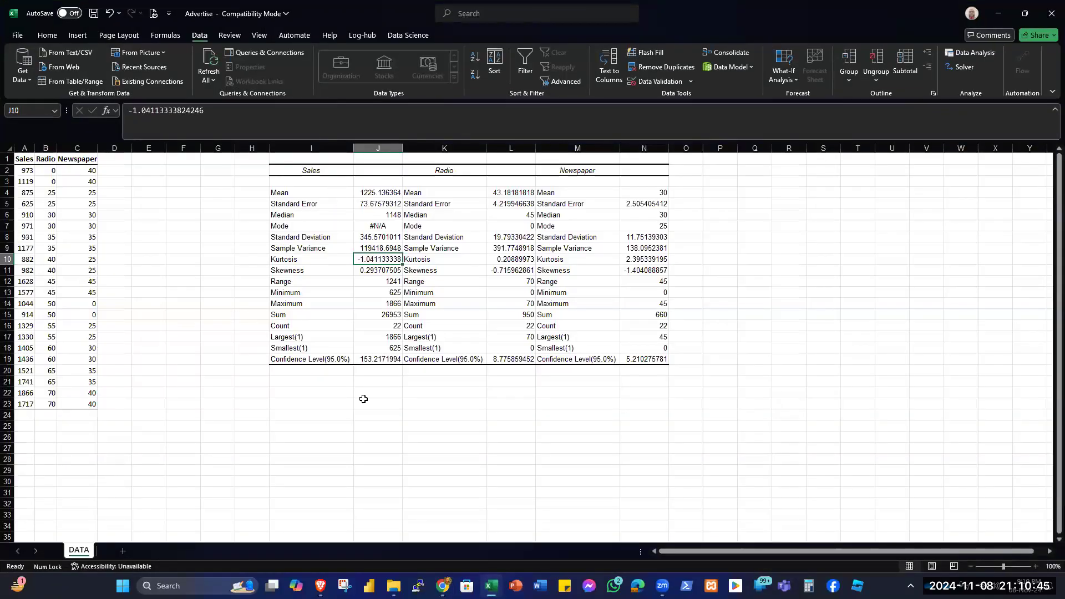
left_click(333, 403)
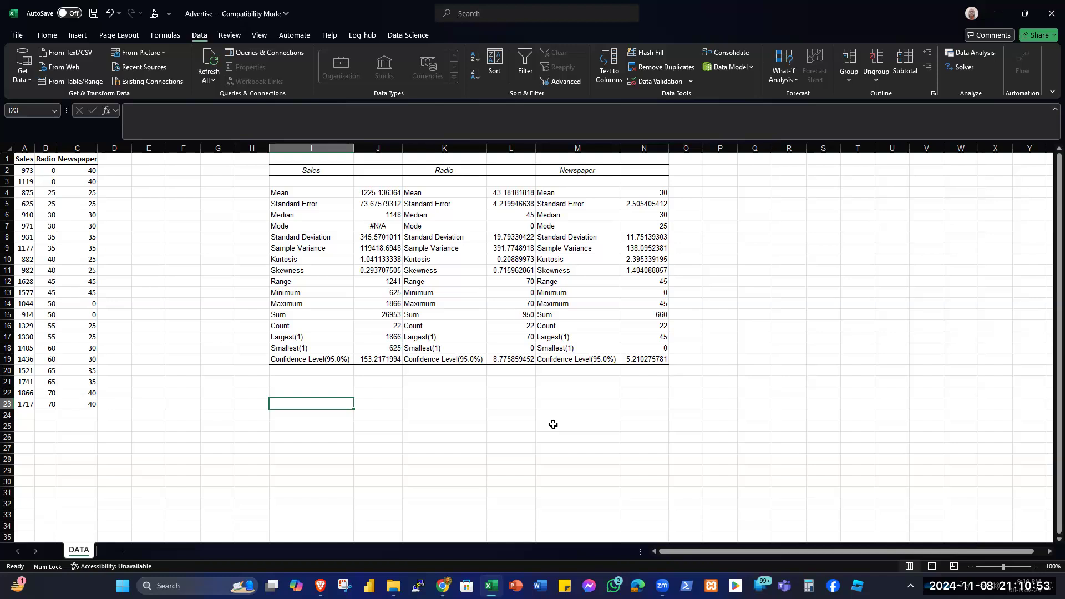
type("=c")
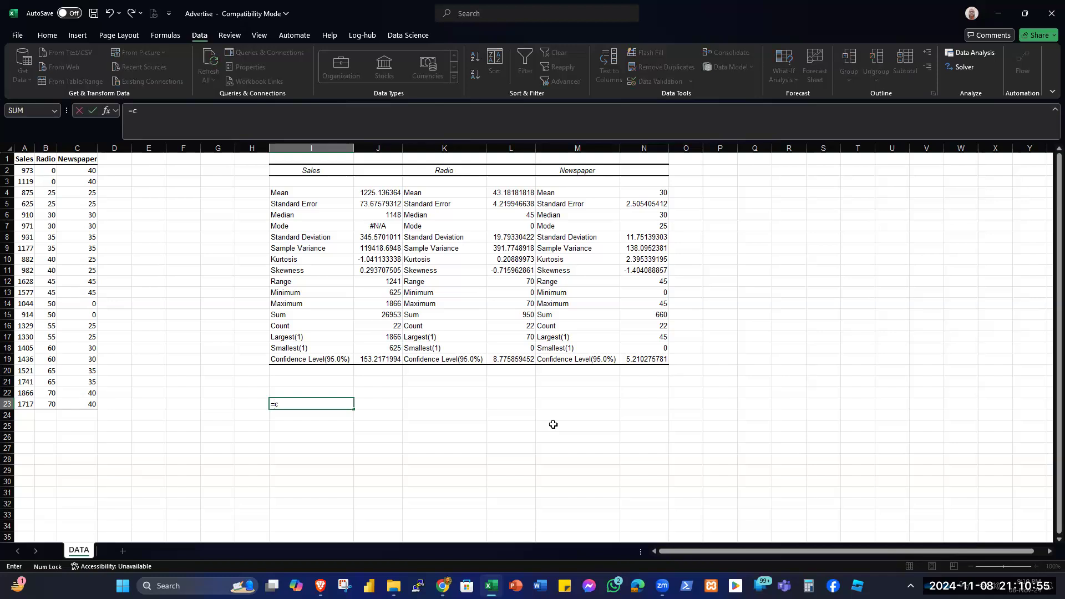
type("ov")
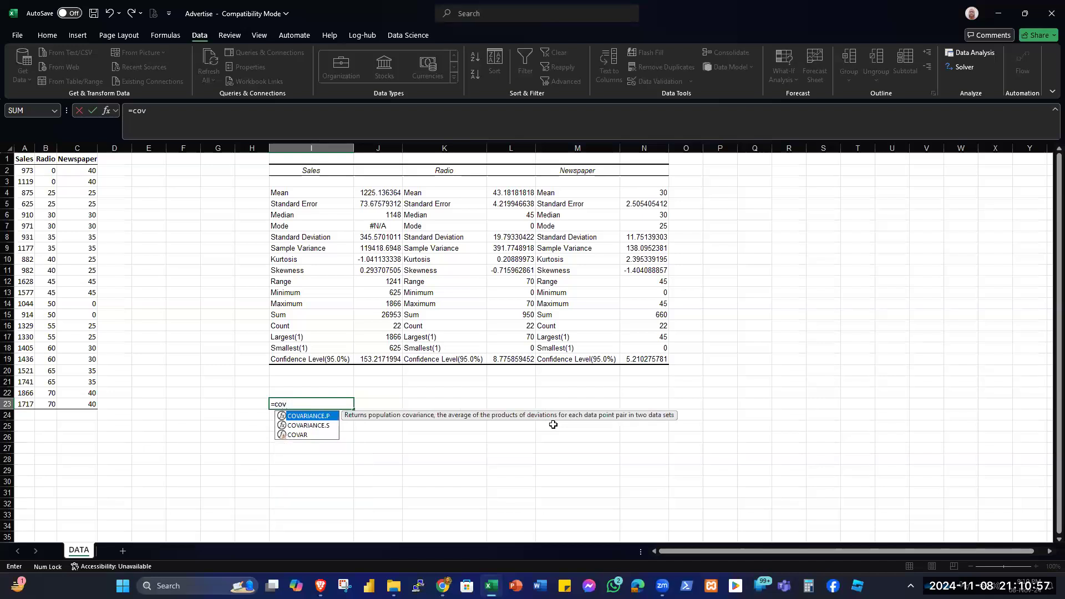
double_click(322, 431)
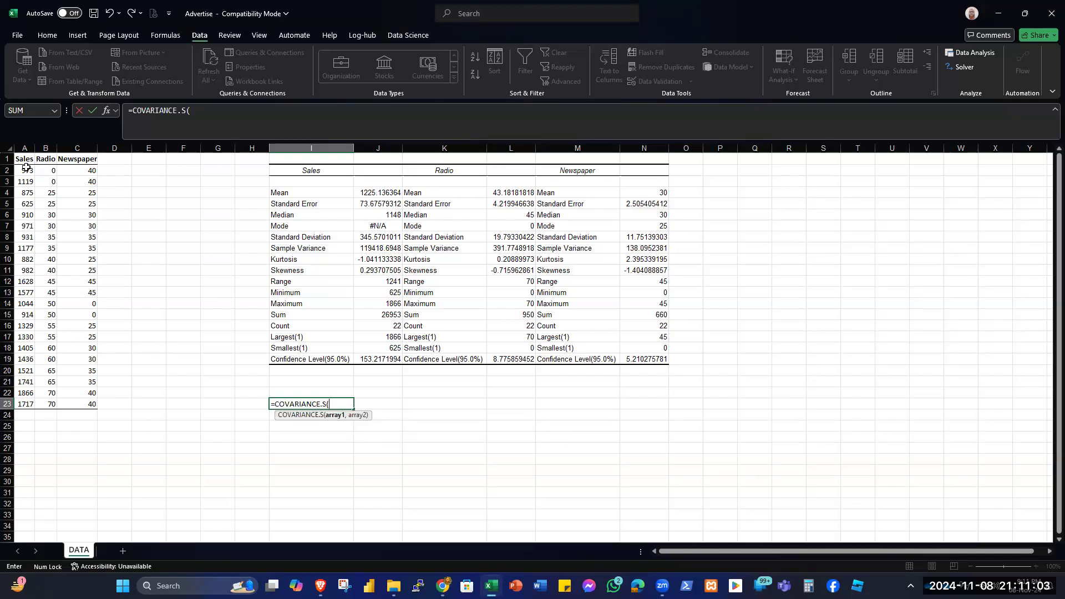
left_click_drag(26, 171, 20, 403)
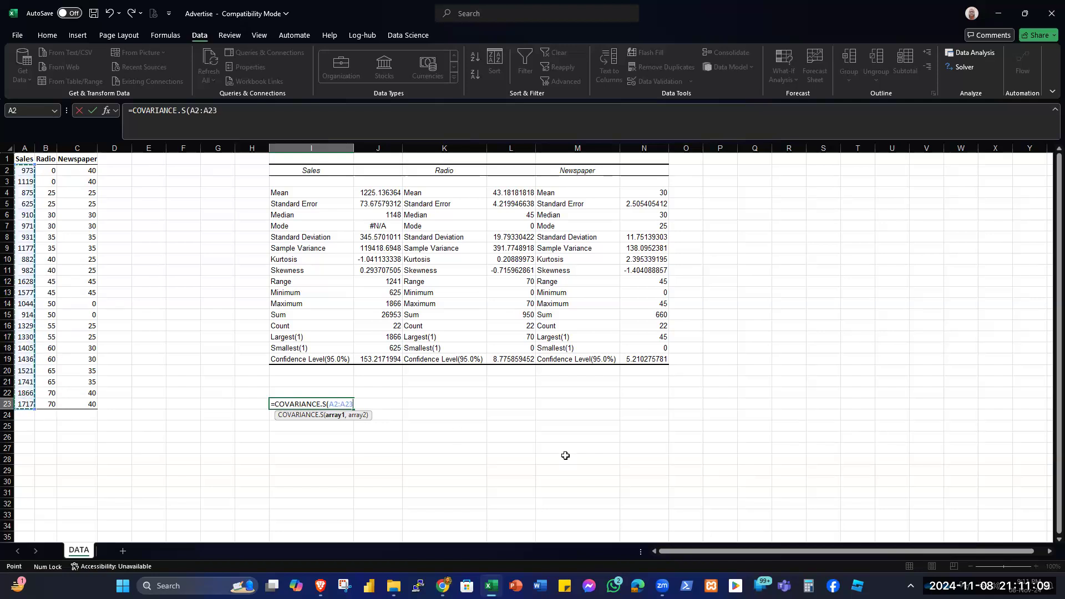
type(")")
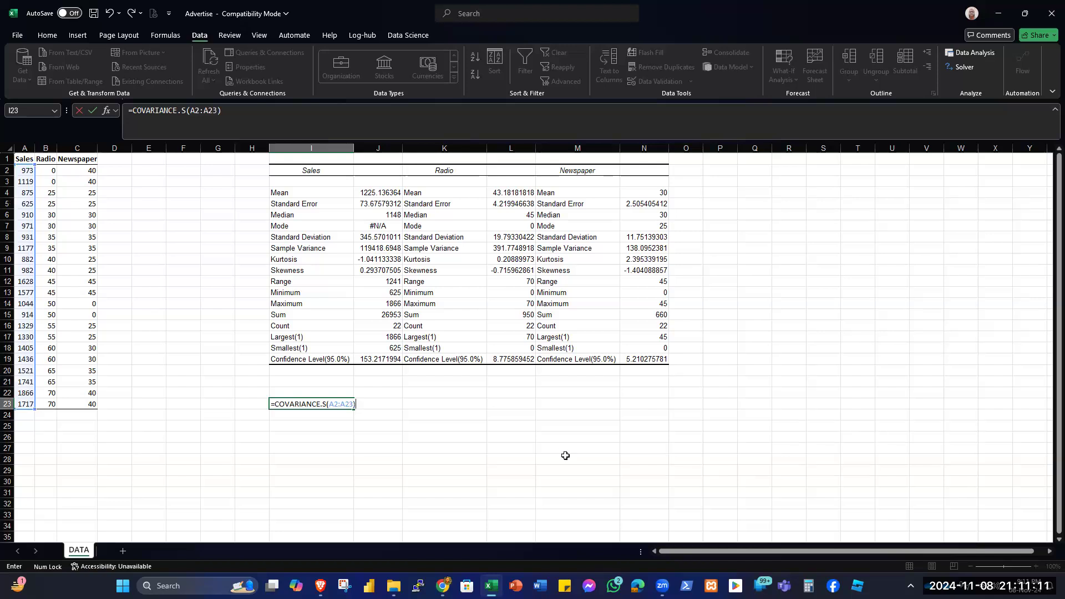
key("Return")
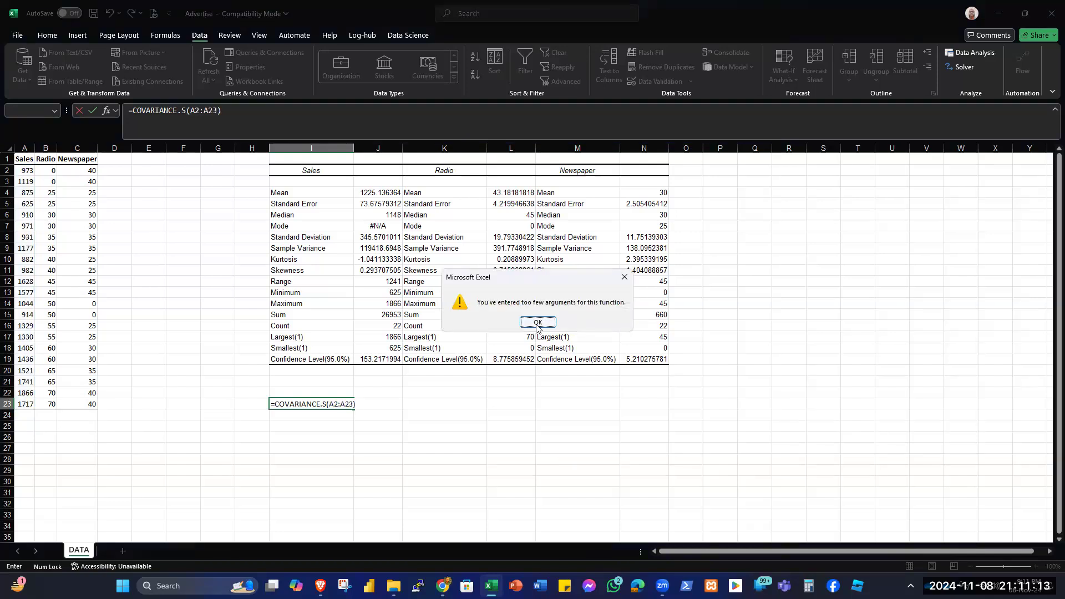
left_click(537, 323)
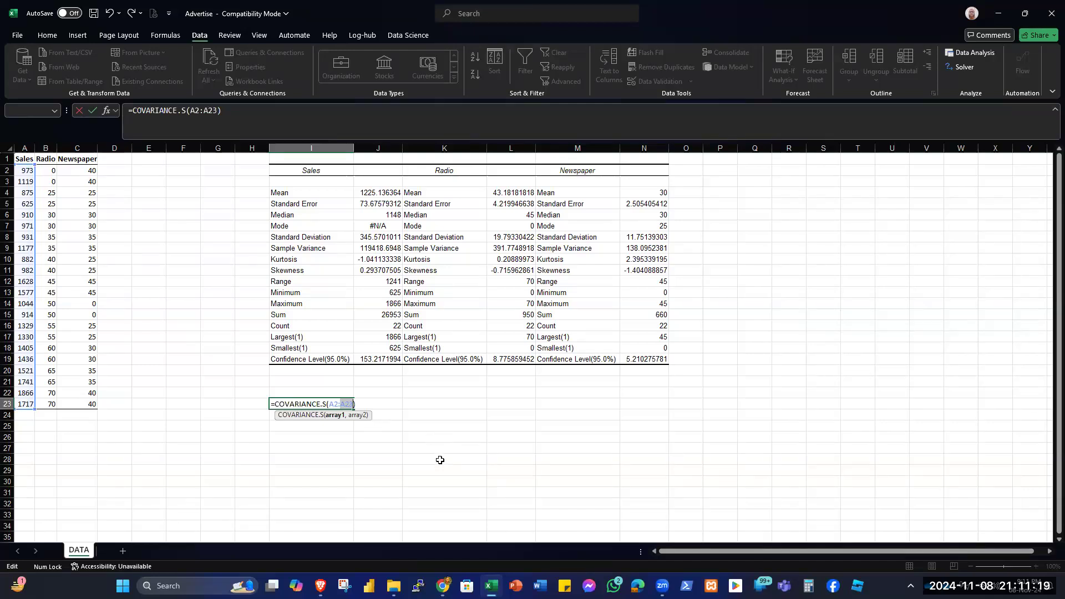
key("Escape")
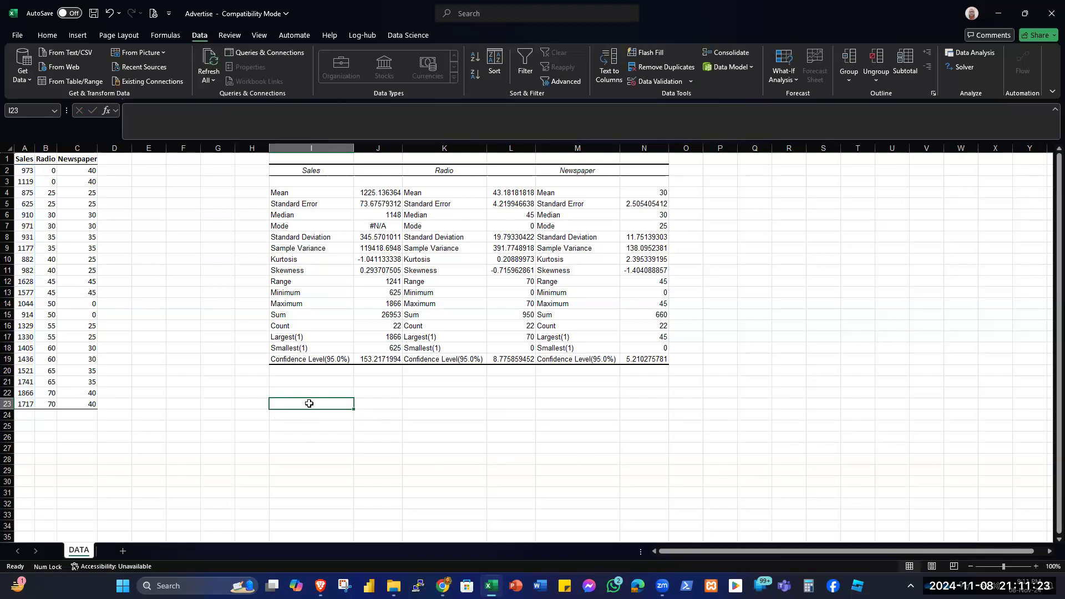
Enter =(J4/J8)*100 in cell I23 to divide the Sales mean by its standard deviation, and recheck the formula
type("=")
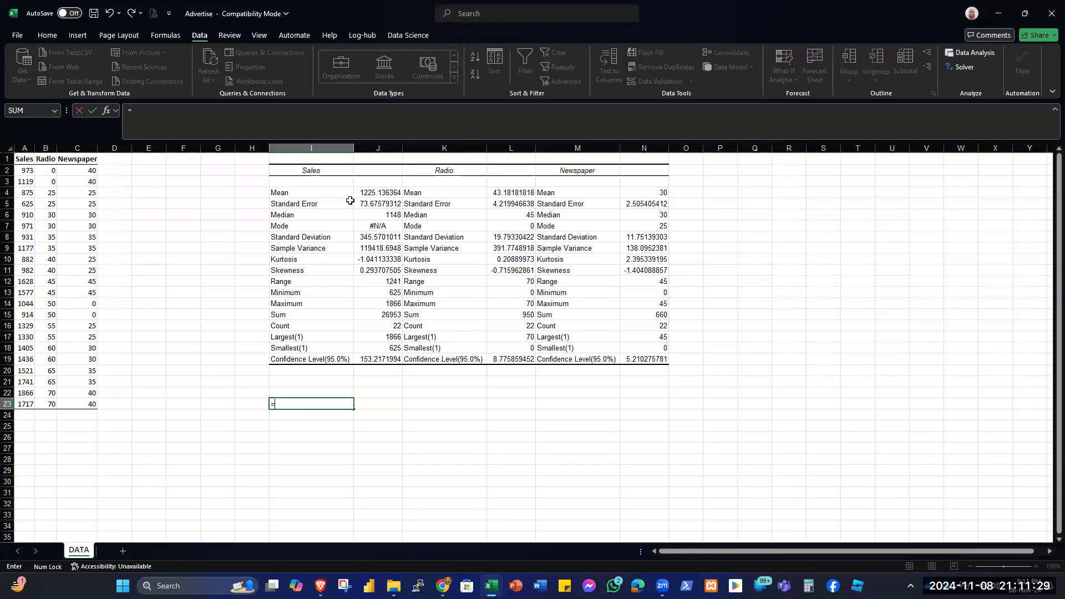
left_click(373, 191)
type("/")
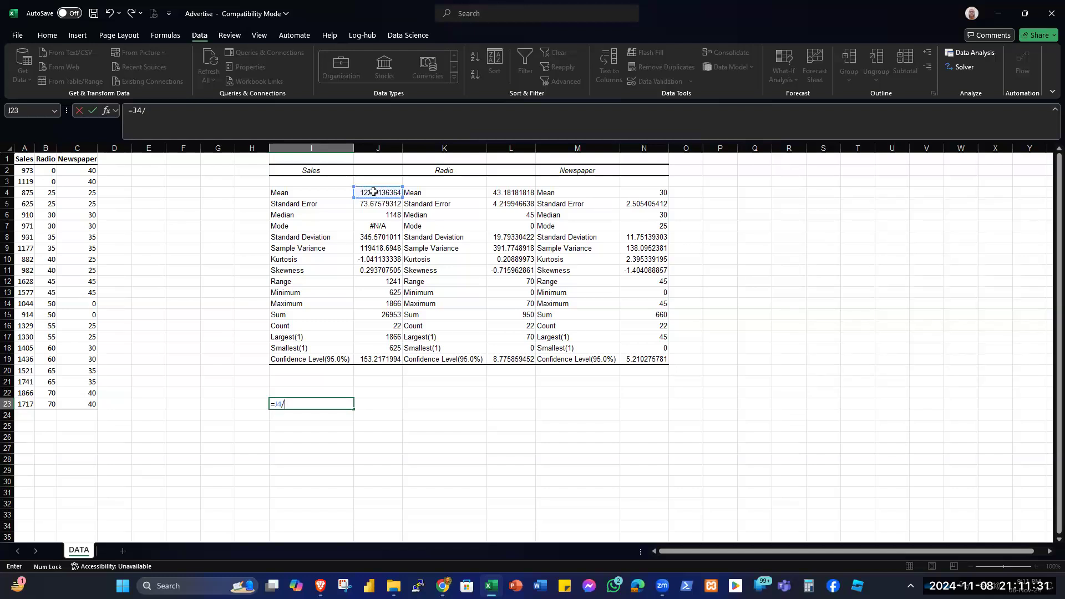
left_click(375, 237)
type(")")
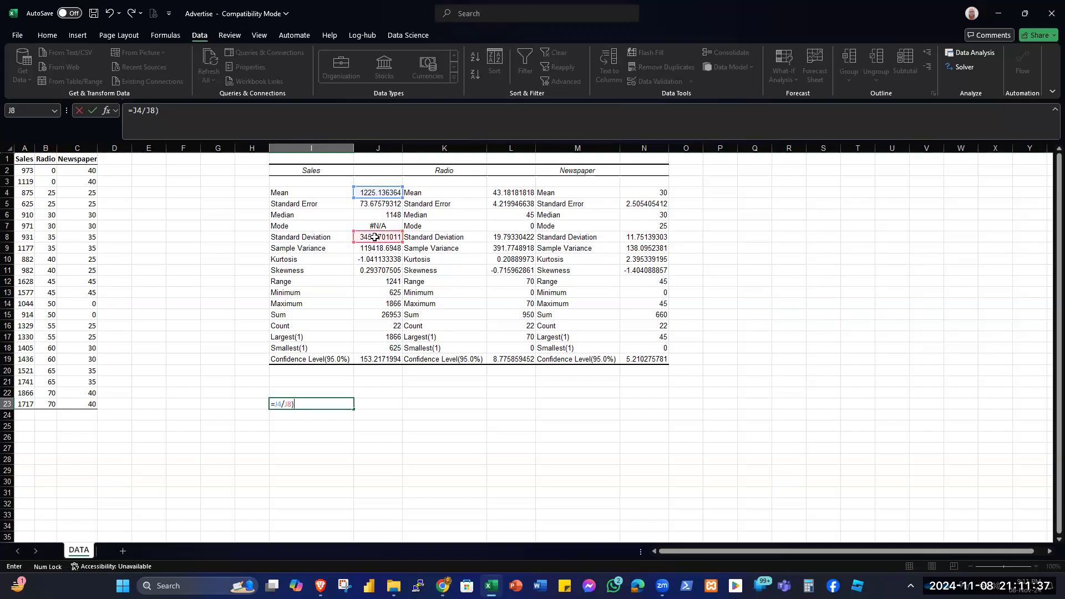
left_click(275, 404)
type("(")
type("*100")
key("Return")
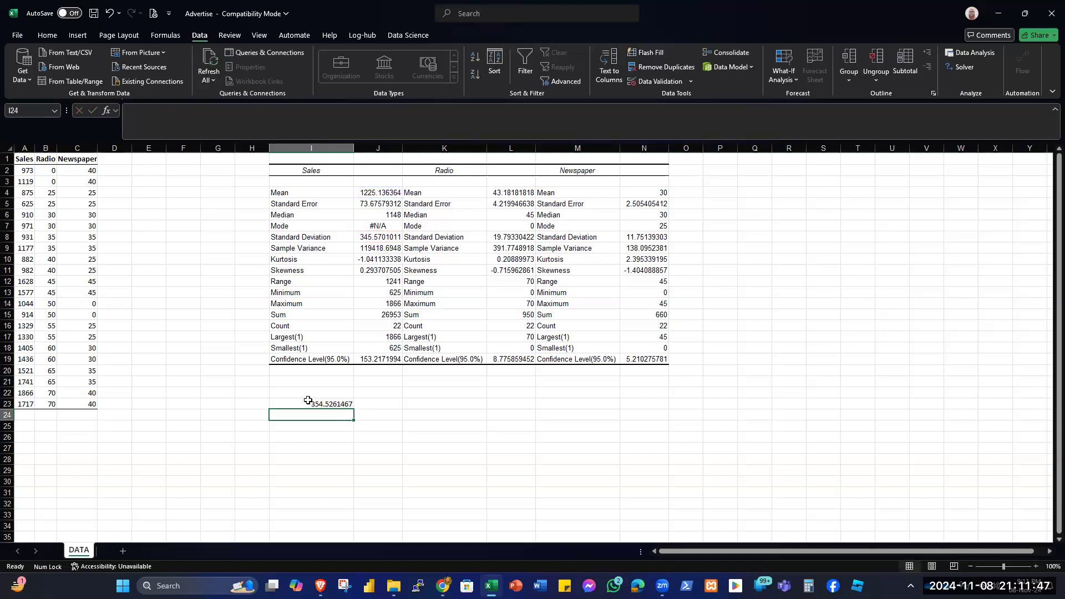
left_click(331, 402)
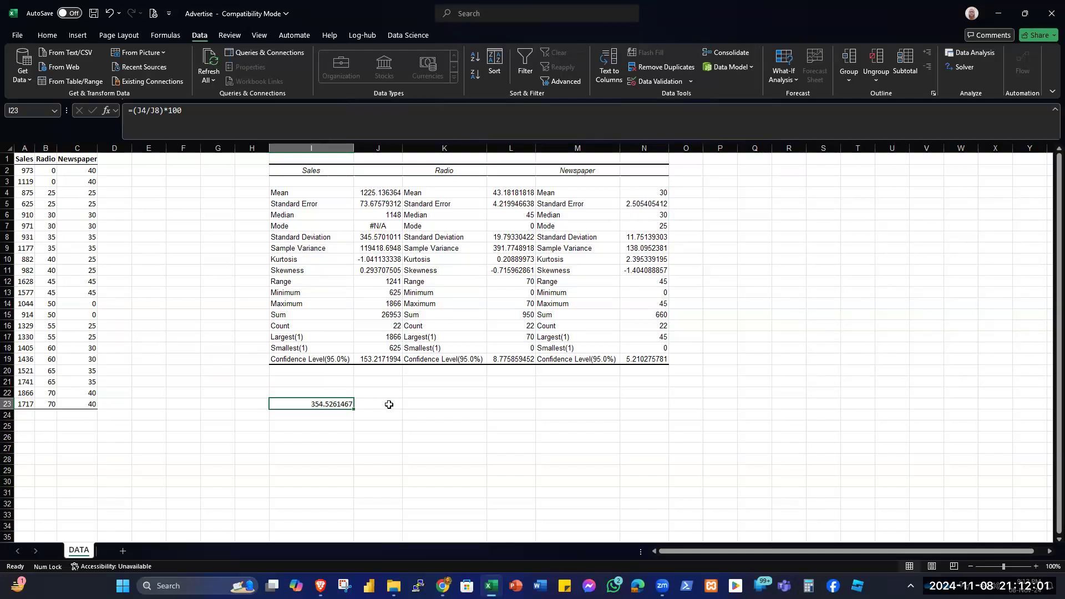
double_click(336, 404)
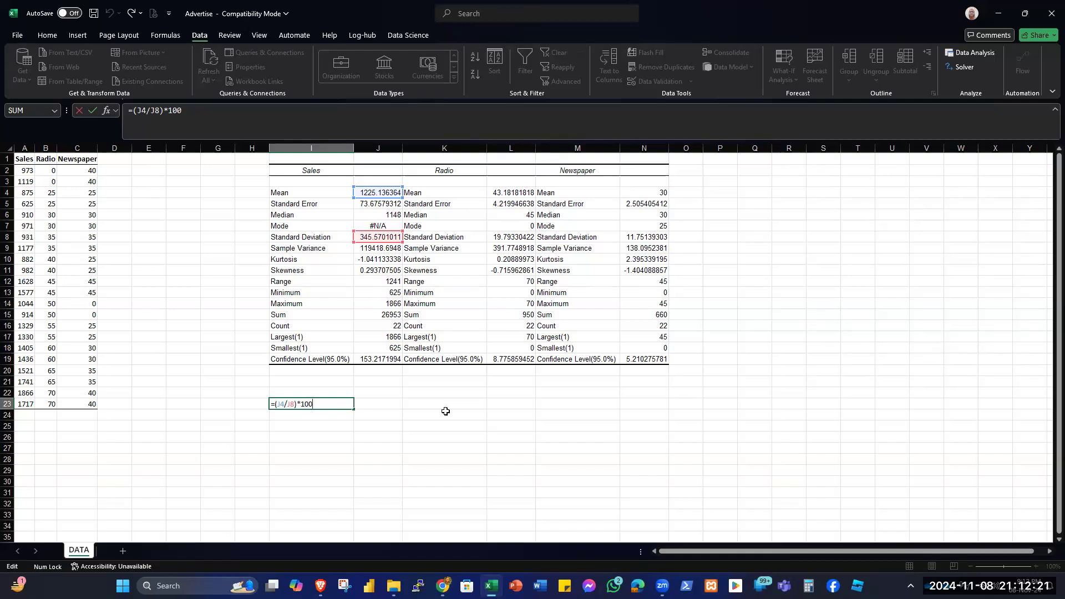
key("ctrl+Return")
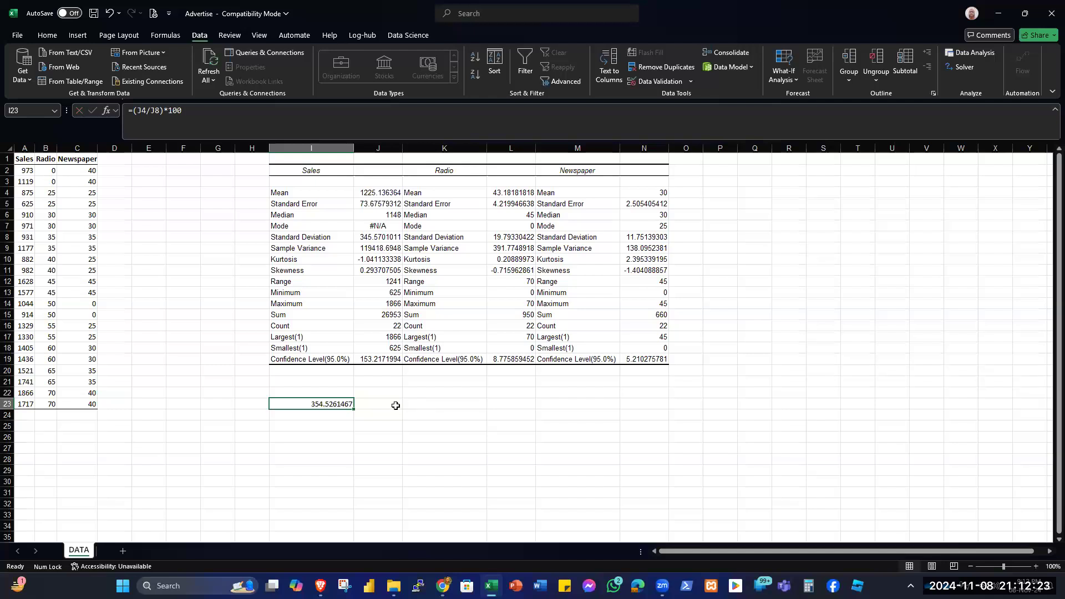
Replace the formula in I23 with =(J8/J4)*100 to express the Sales standard deviation as a percentage of the mean
type("=")
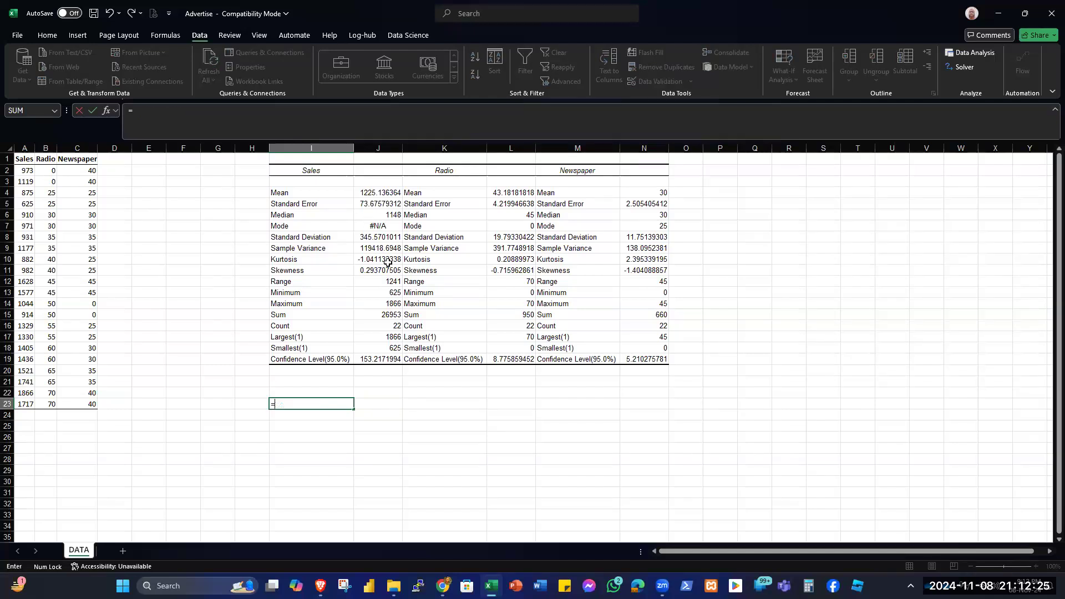
left_click(372, 238)
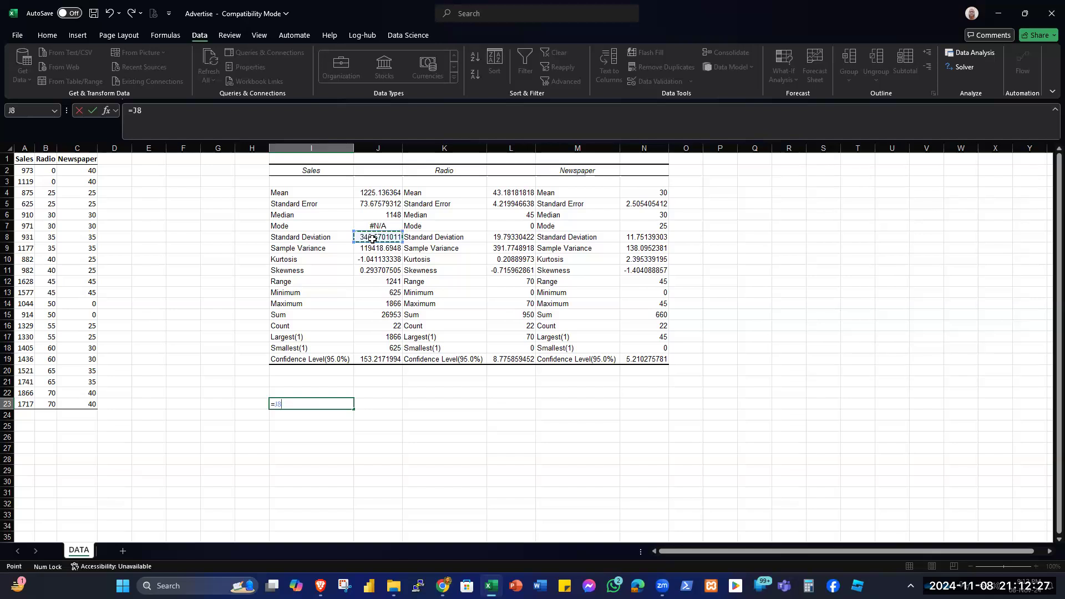
type("/")
left_click(394, 191)
type(")")
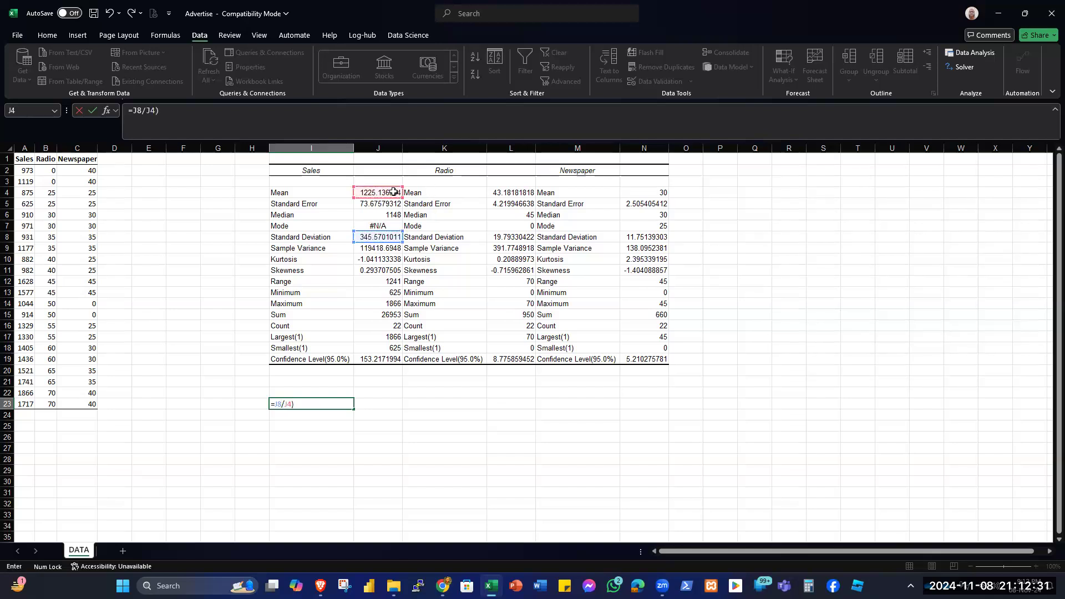
left_click(274, 404)
type("(")
type("*100")
key("Return")
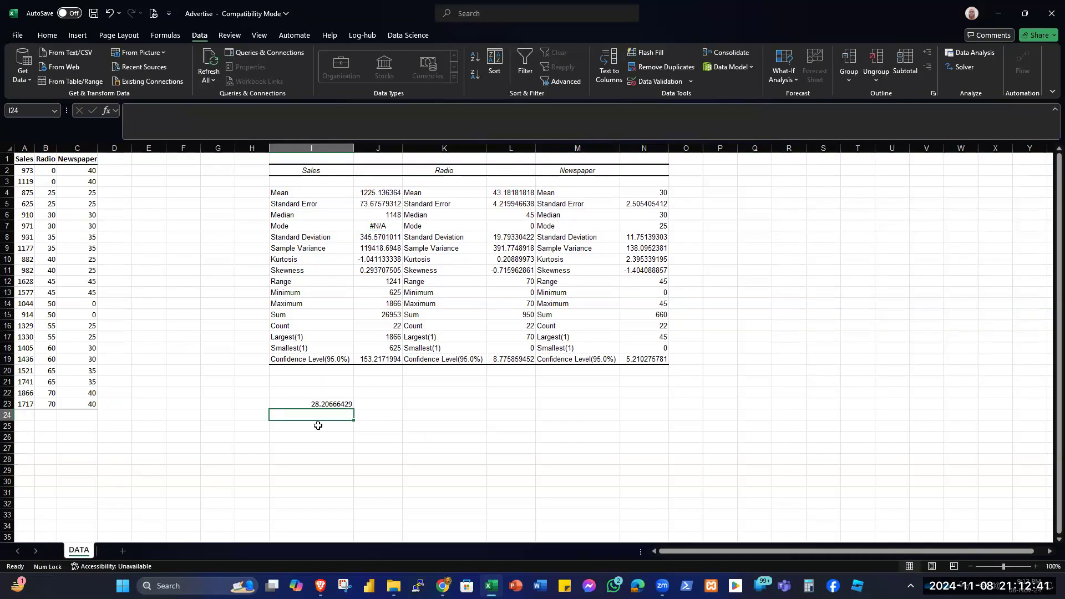
Fill the coefficient of variation formula from I23 across row 23 to column N
key("Up")
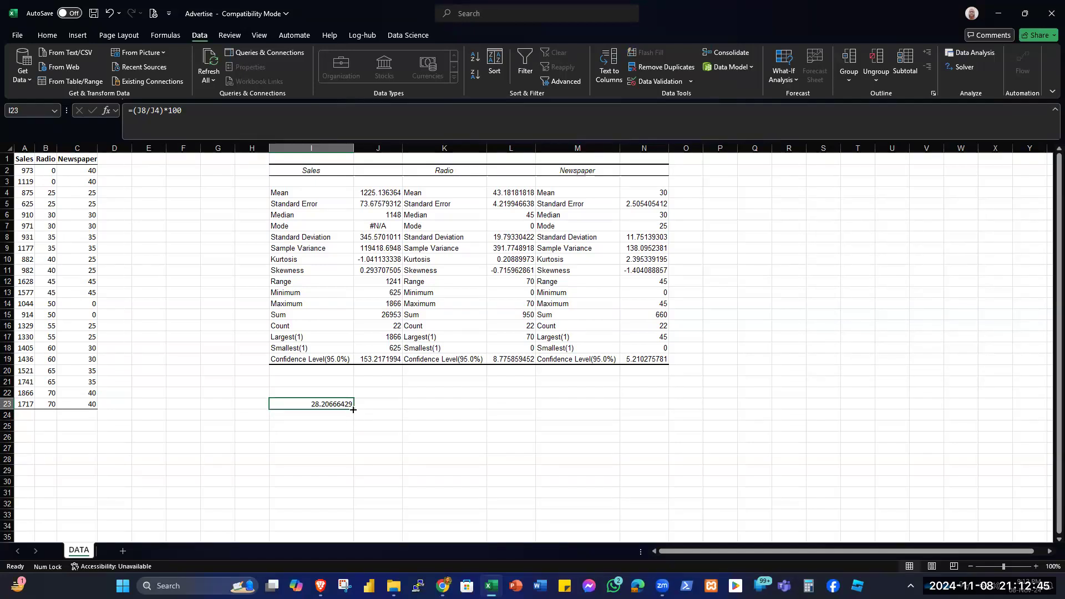
left_click_drag(354, 410, 663, 409)
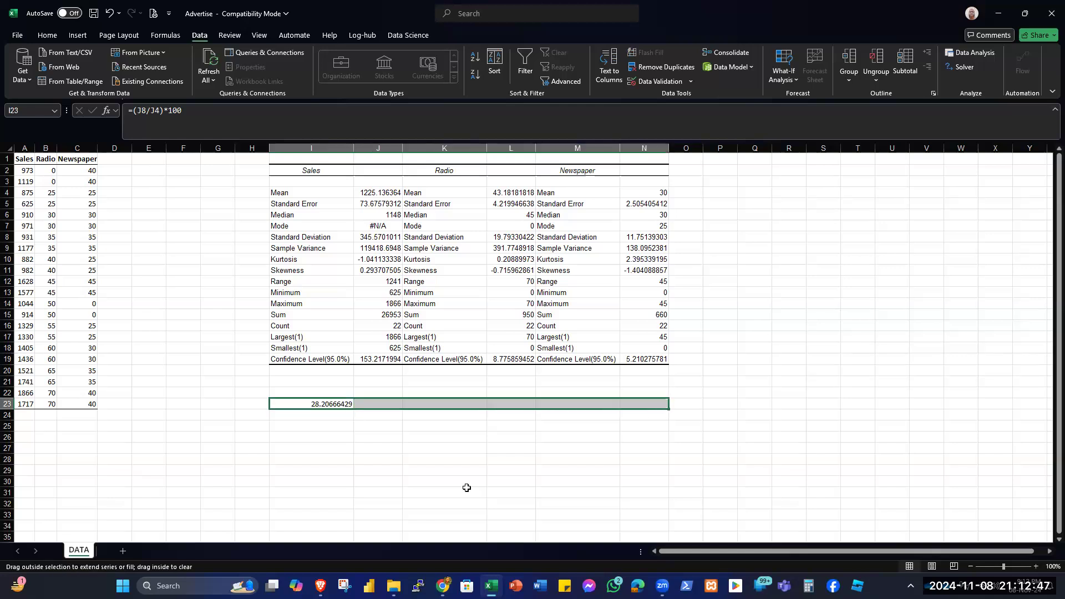
left_click(485, 446)
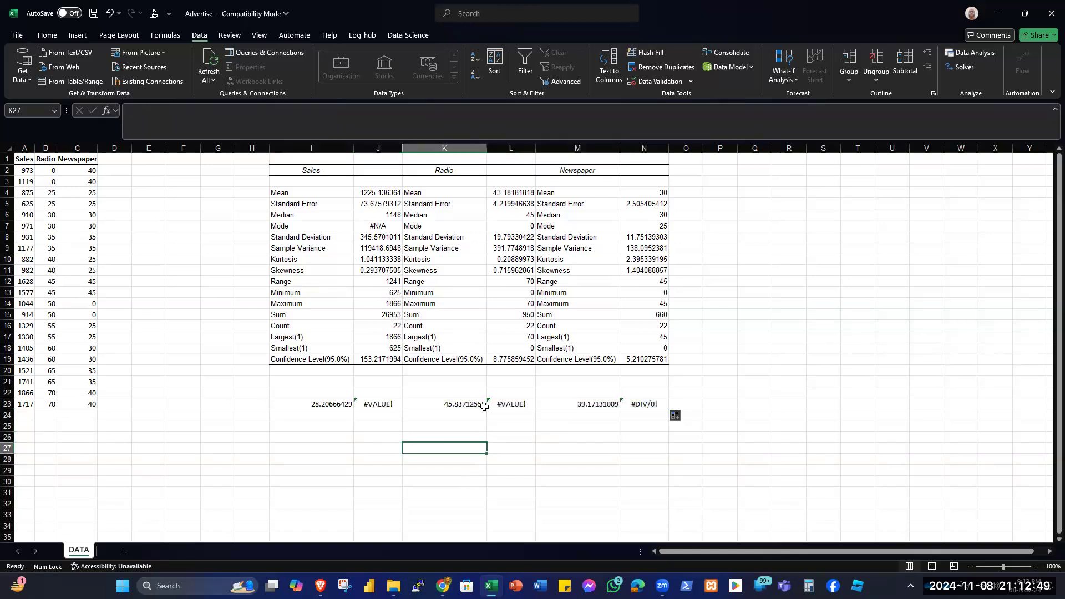
Check the copied formula in N23 and compare the variation percentages for Sales, Radio and Newspaper in row 23
double_click(648, 405)
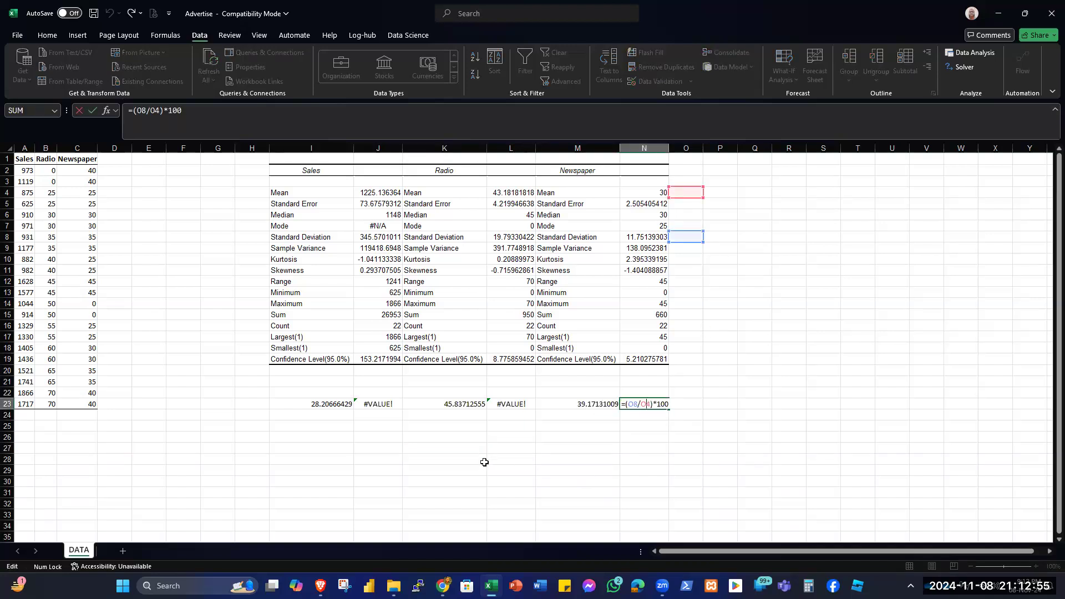
left_click(660, 436)
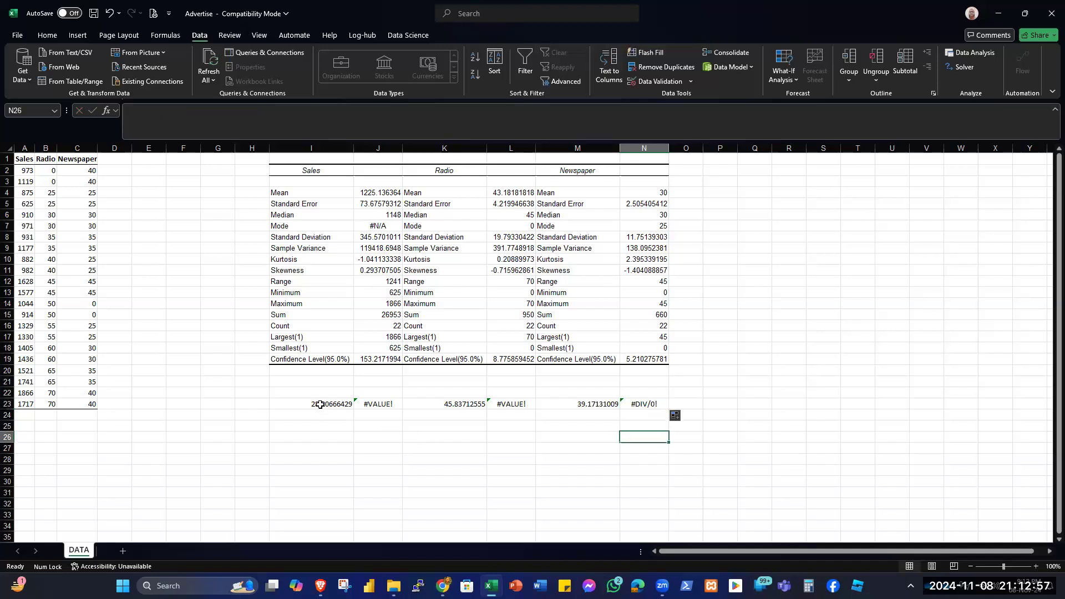
left_click(320, 404)
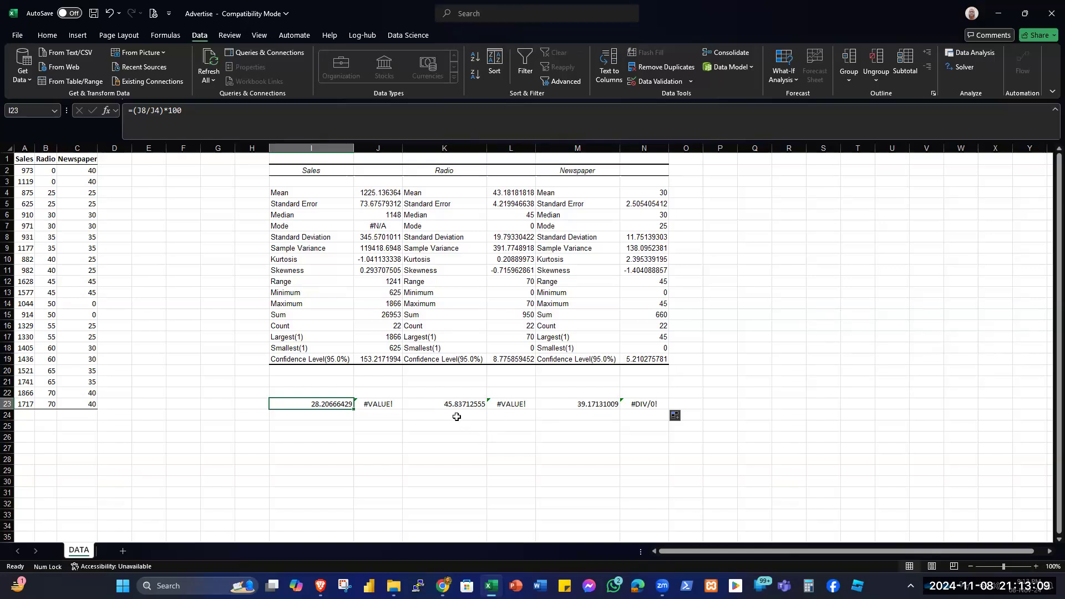
left_click(597, 400)
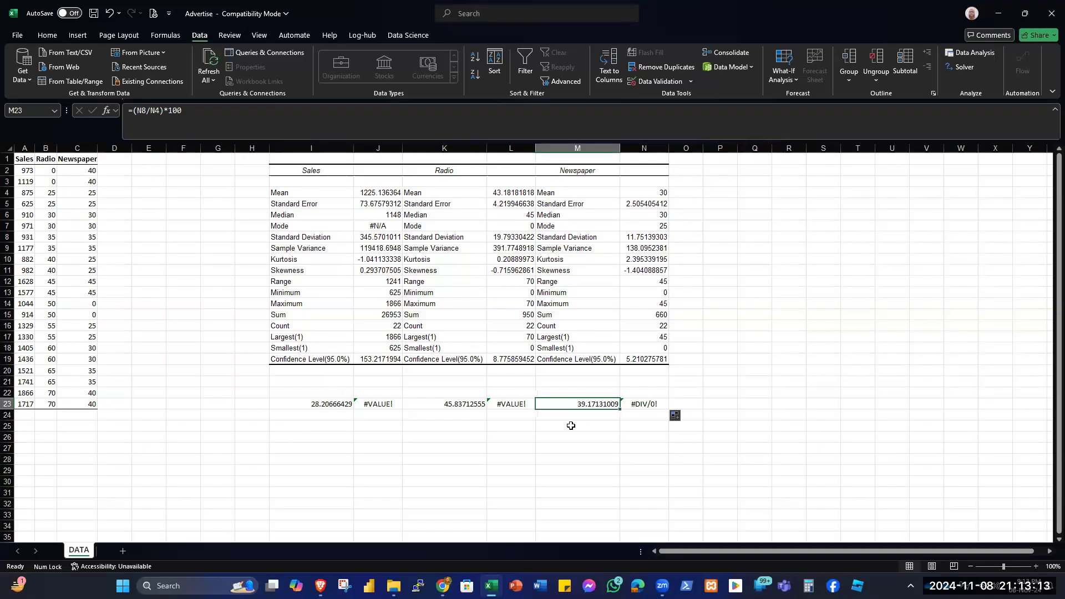
left_click(297, 404)
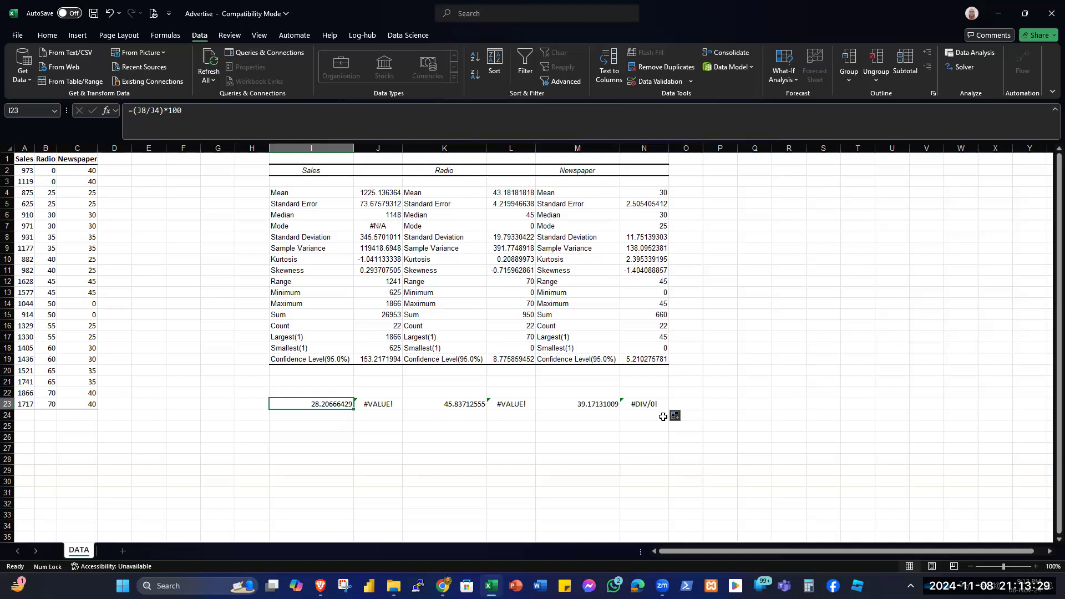
Clear the variation formulas from I23:N23
left_click_drag(644, 404, 318, 400)
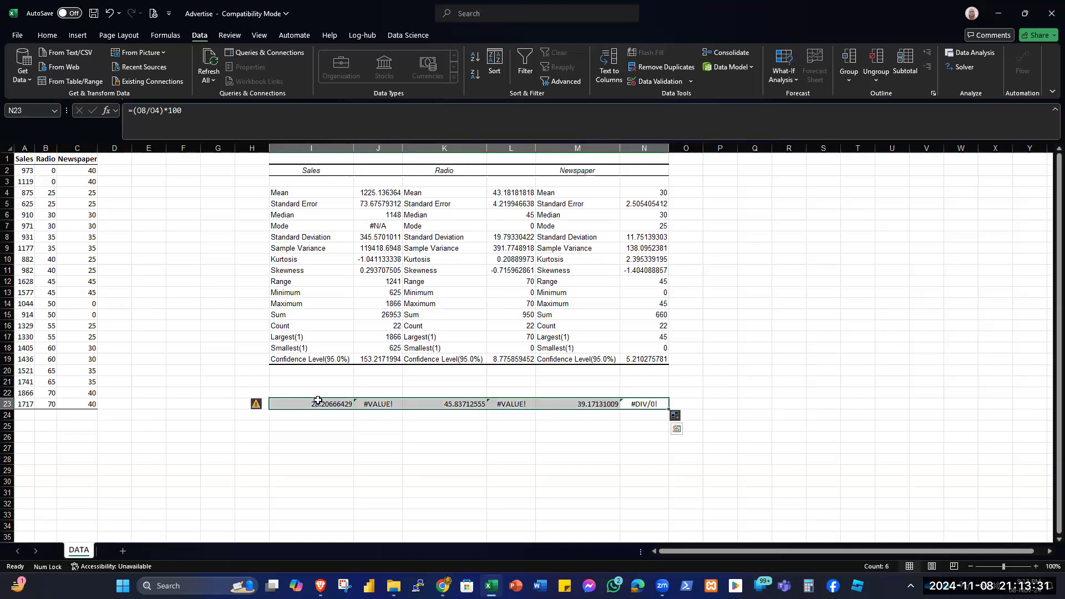
key("Delete")
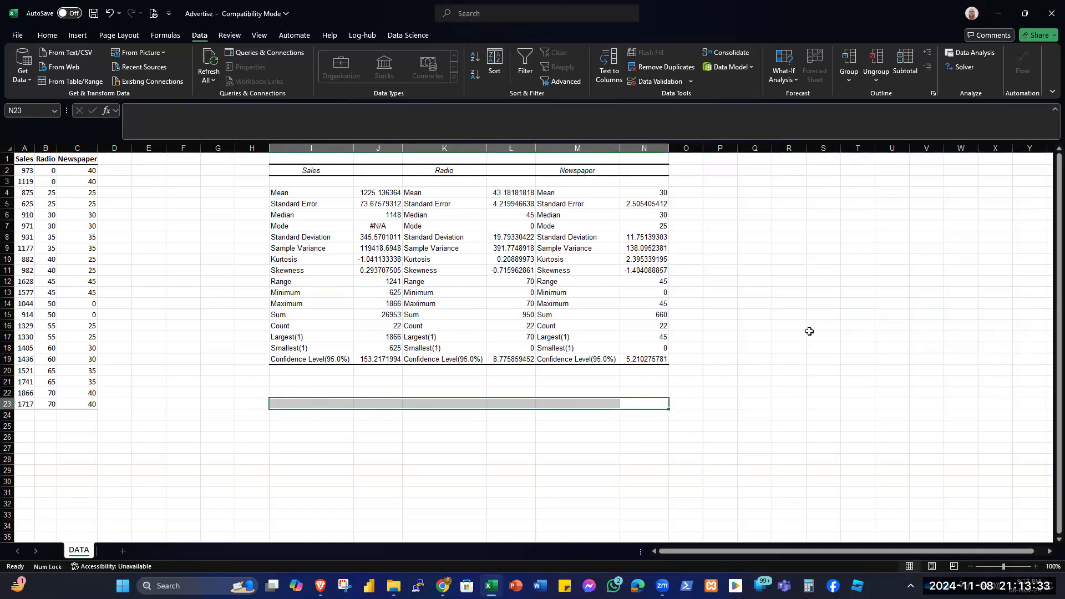
left_click(810, 333)
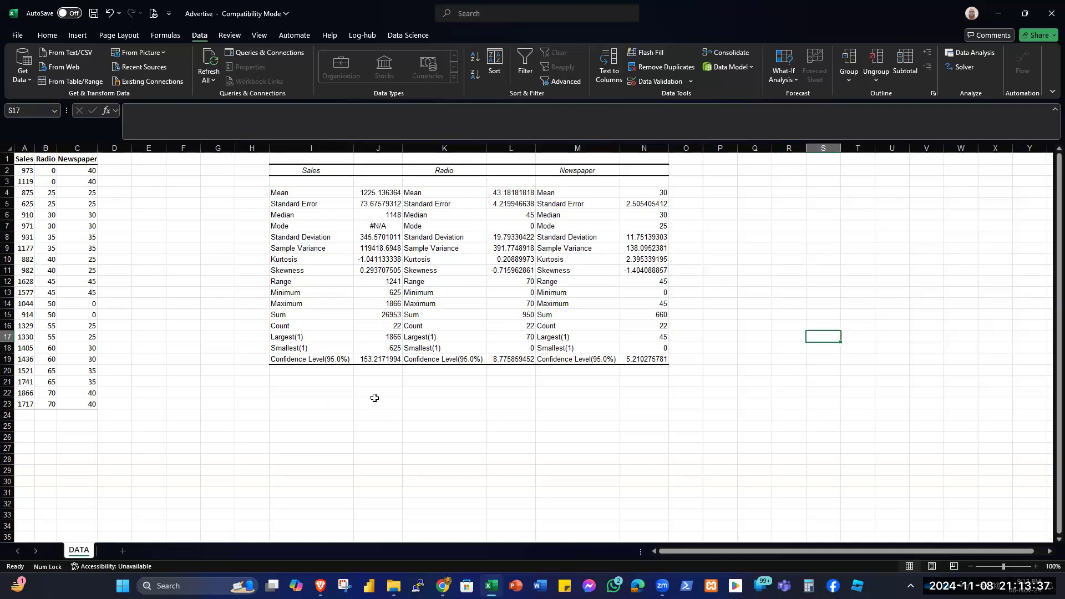
Open the Correlation tool from the Data Analysis tools
left_click(324, 397)
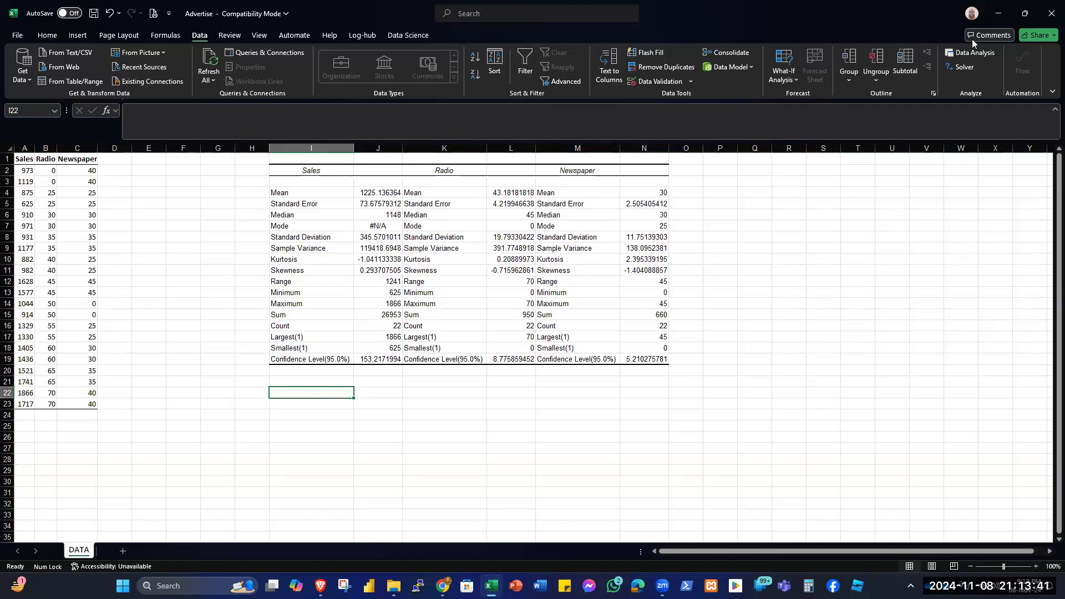
left_click(975, 57)
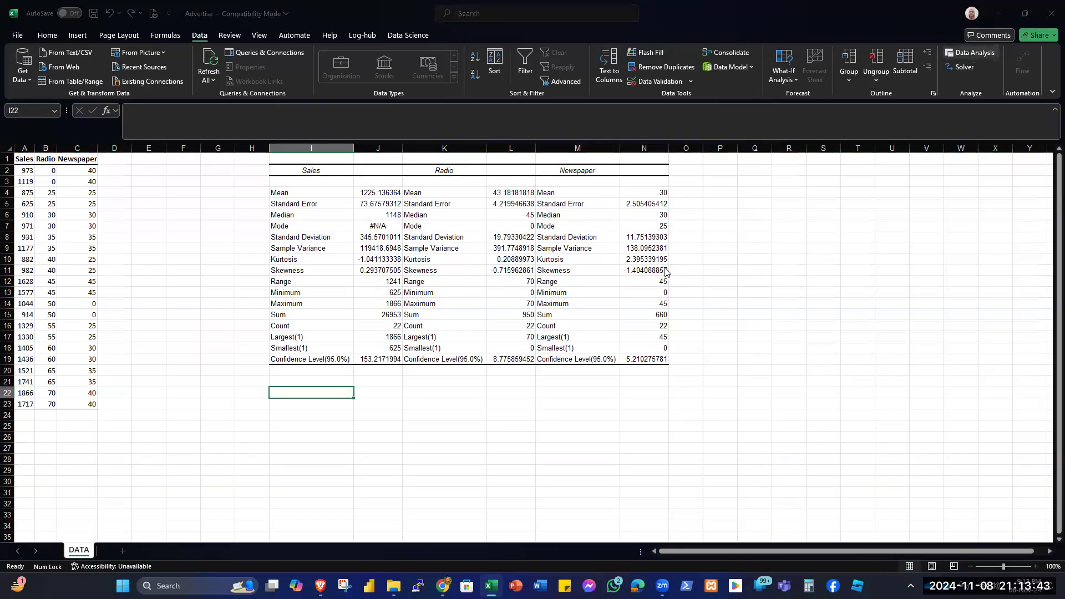
scroll(666, 272, "down", 3)
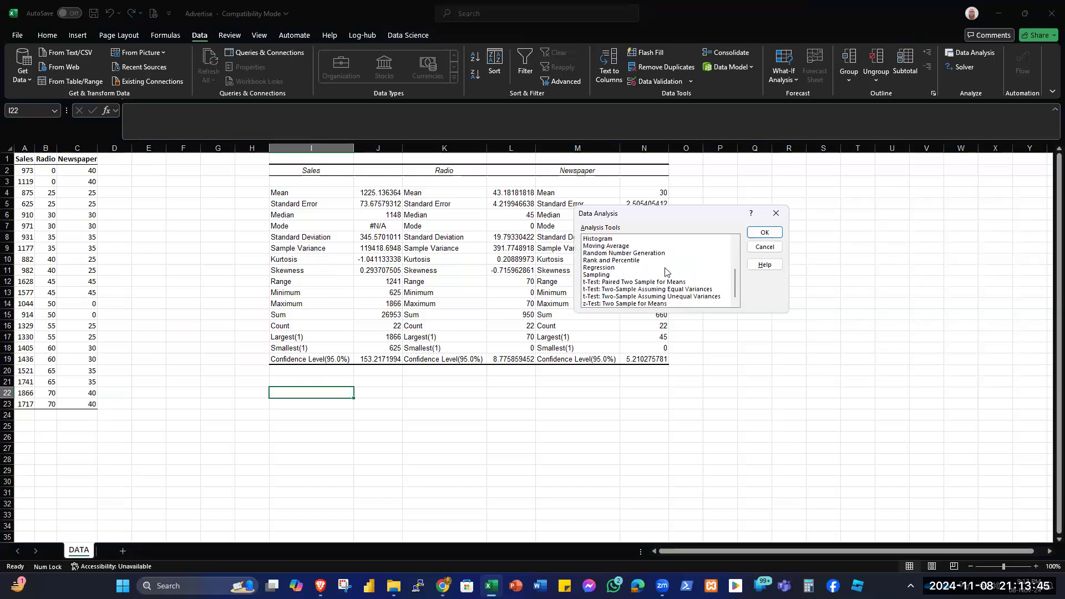
scroll(680, 269, "up", 1)
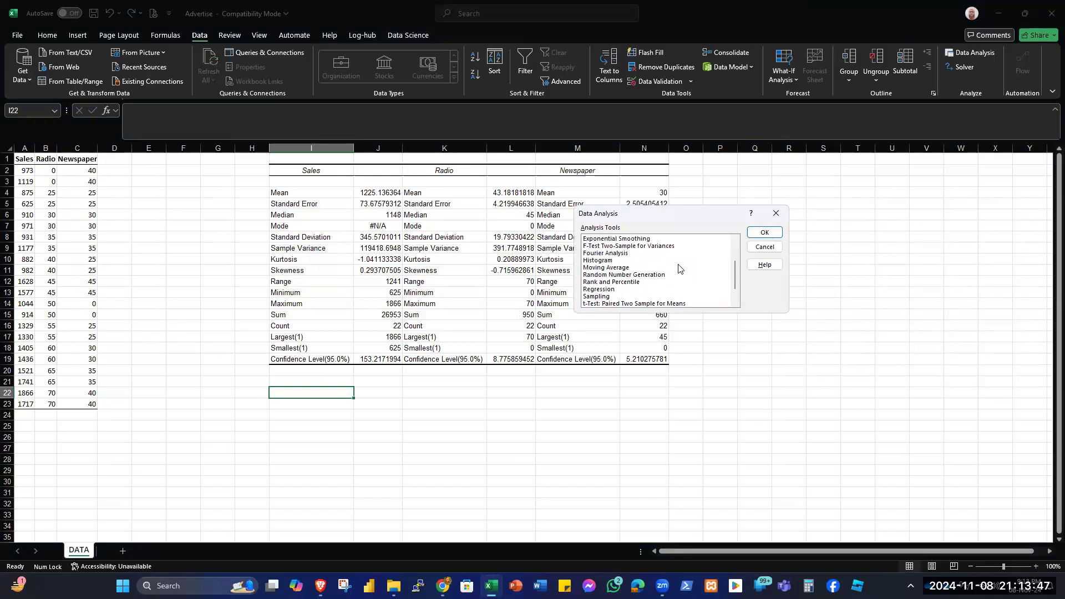
scroll(680, 269, "up", 1)
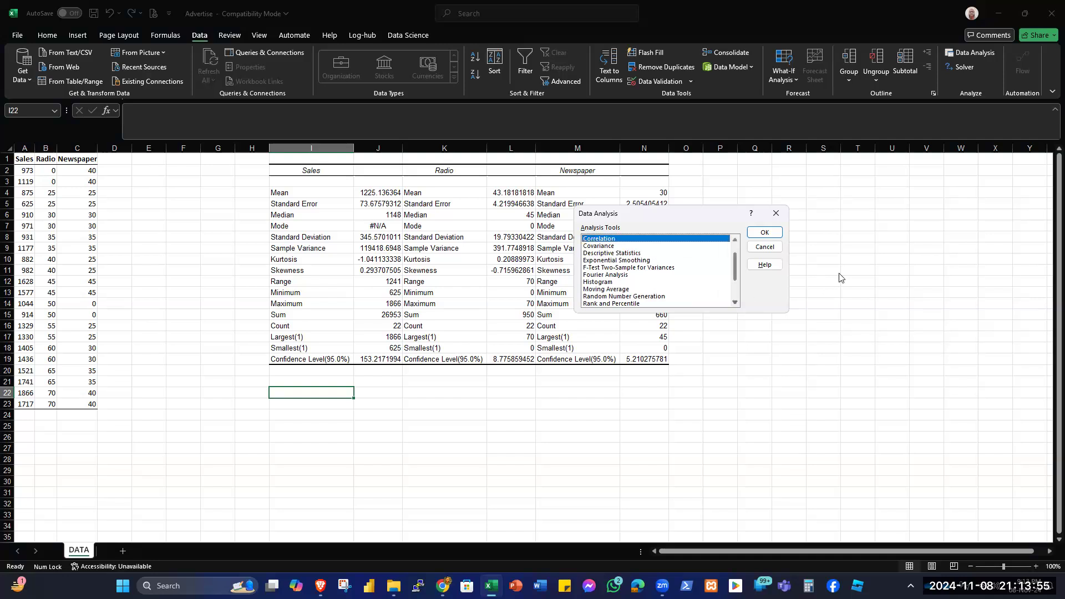
left_click(765, 232)
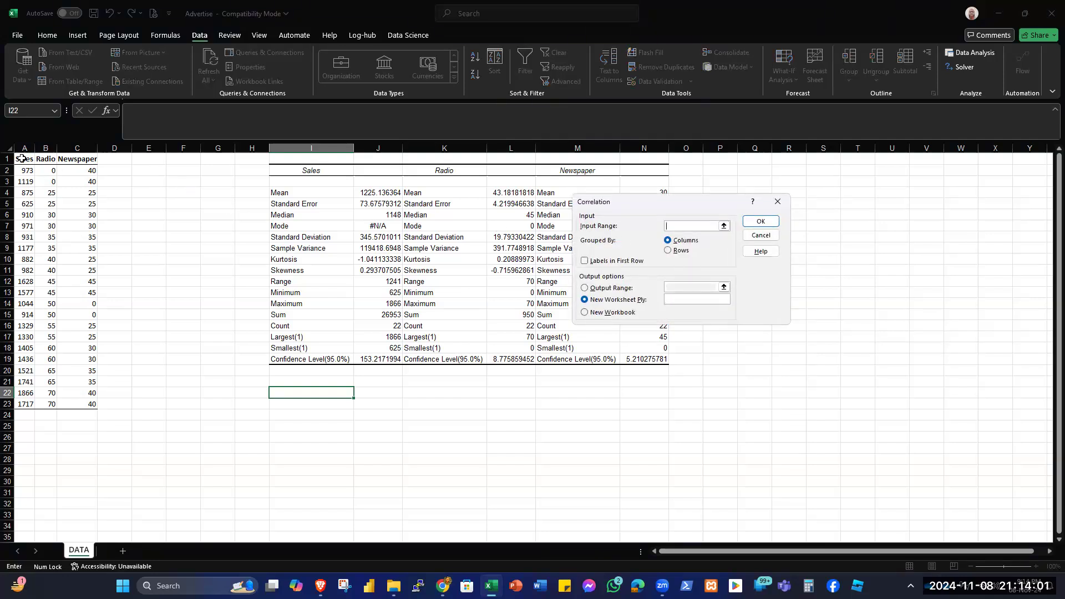
Run the correlation on the Sales and Radio data in A1:B23, grouped by columns with first-row labels, outputting to I22
left_click_drag(21, 158, 51, 404)
left_click(643, 265)
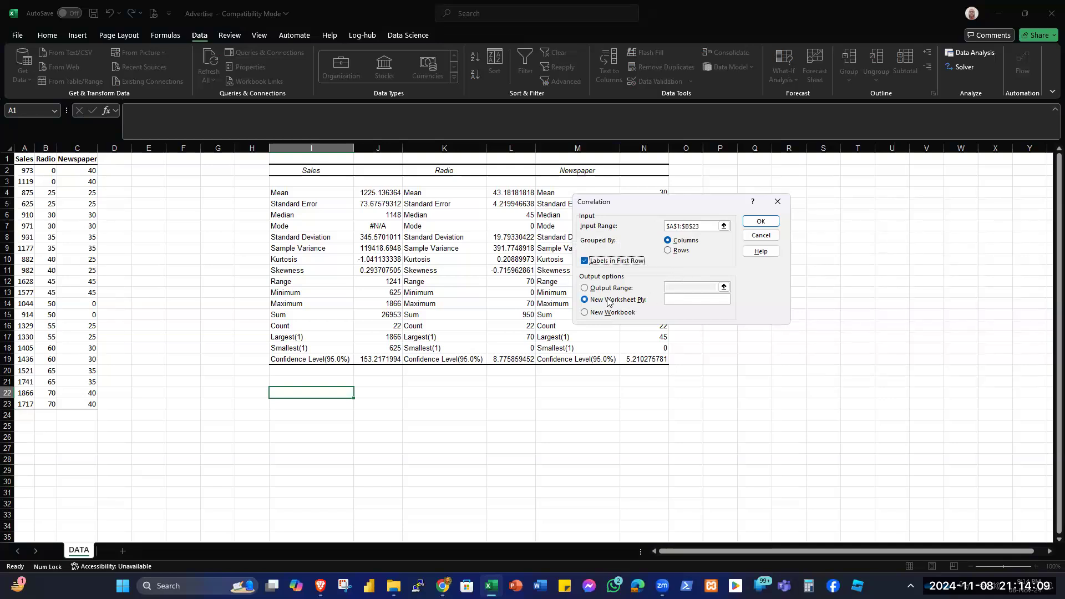
left_click(621, 287)
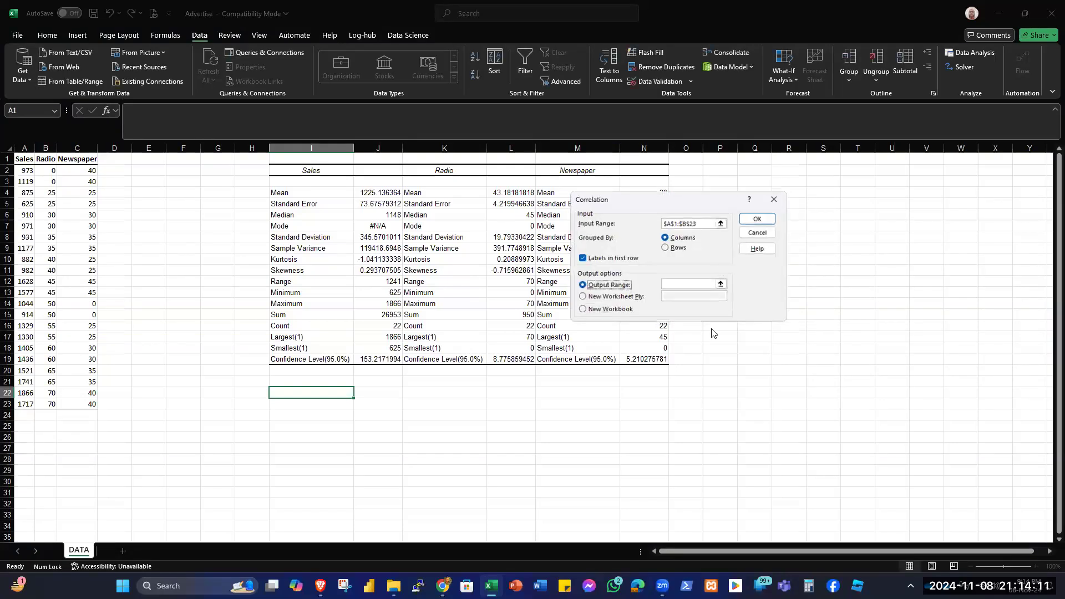
left_click(683, 285)
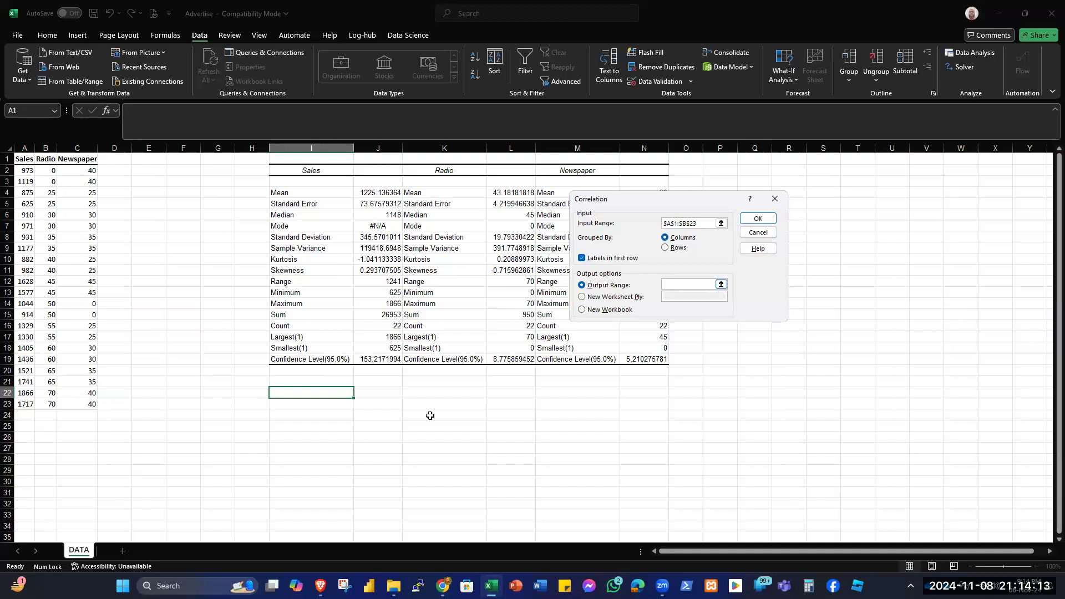
left_click(320, 387)
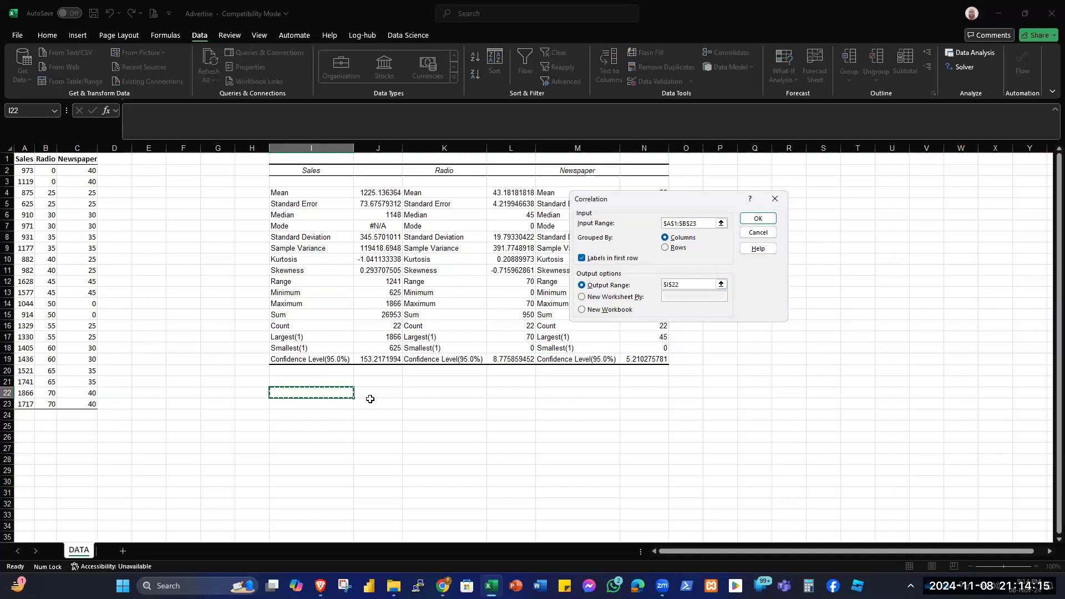
left_click(758, 219)
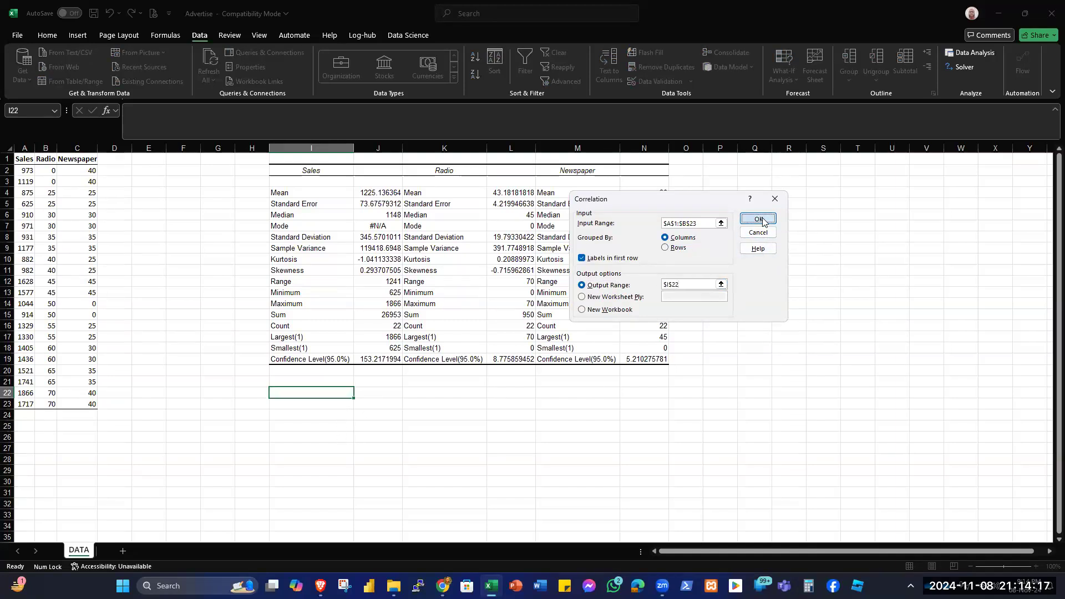
left_click(441, 460)
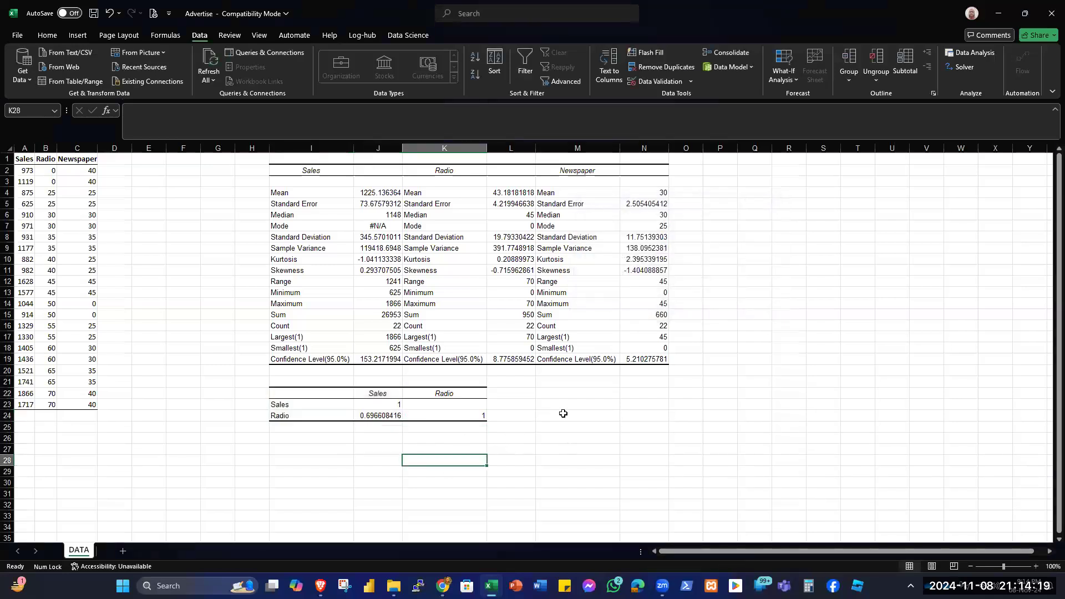
scroll(561, 417, "down", 1)
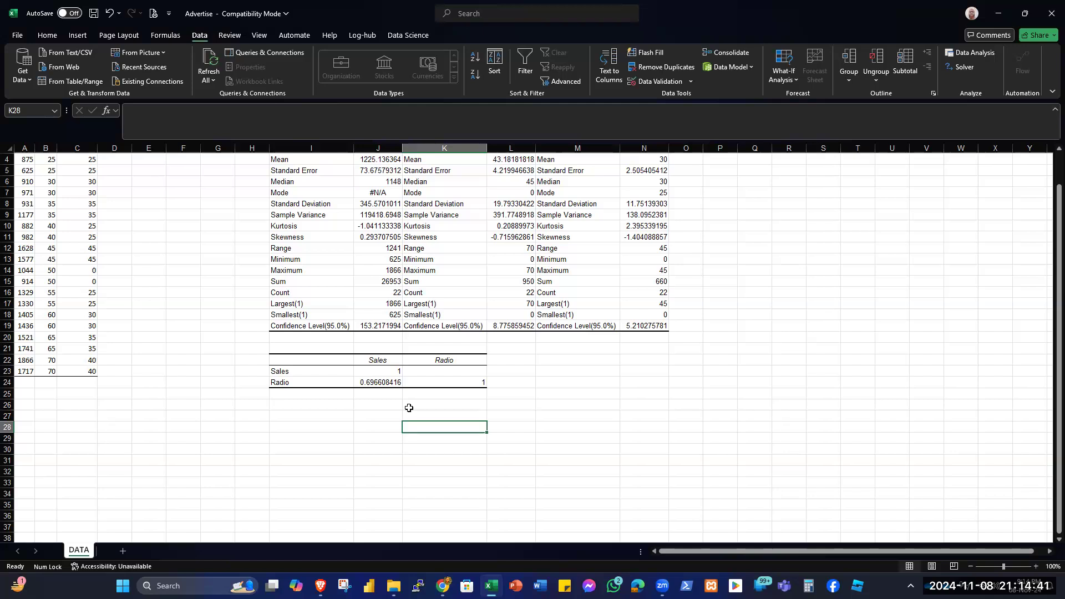
Reopen the Correlation tool from the Data Analysis tools for a three-variable correlation
scroll(228, 368, "up", 1)
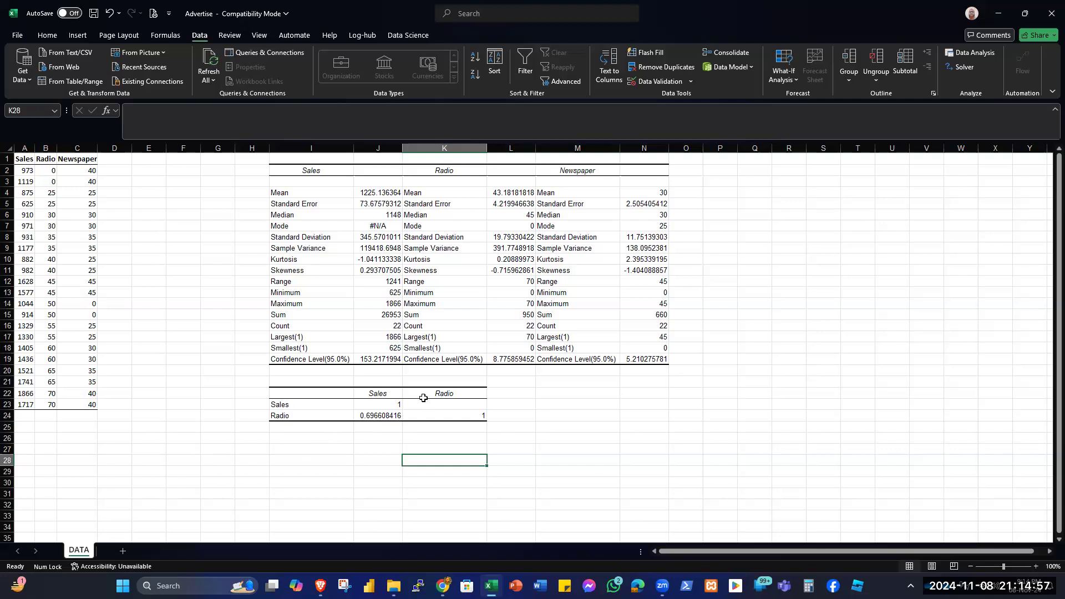
left_click(451, 404)
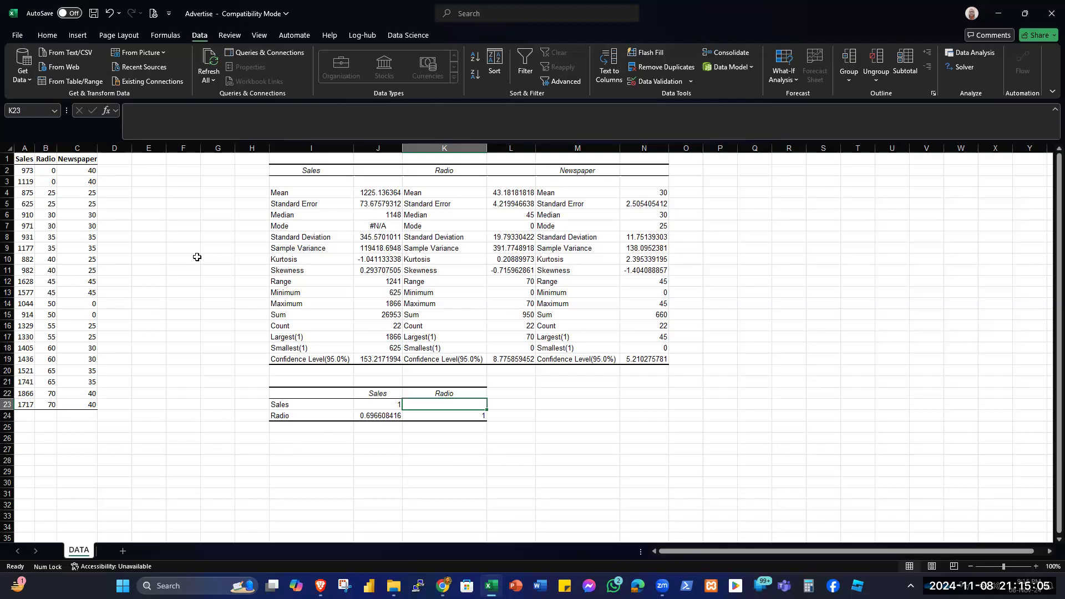
left_click(606, 451)
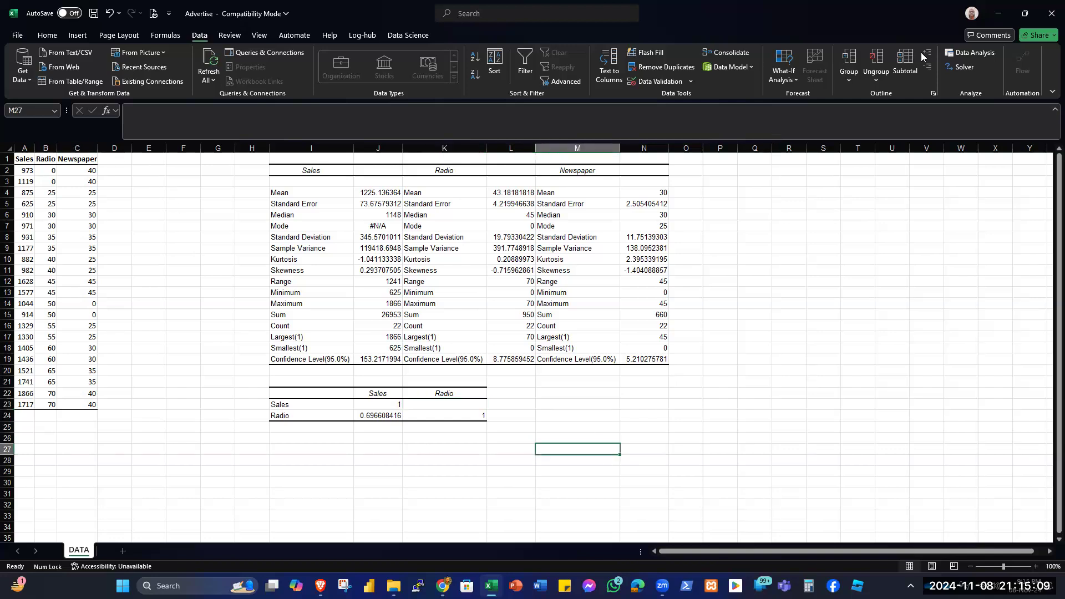
left_click(583, 390)
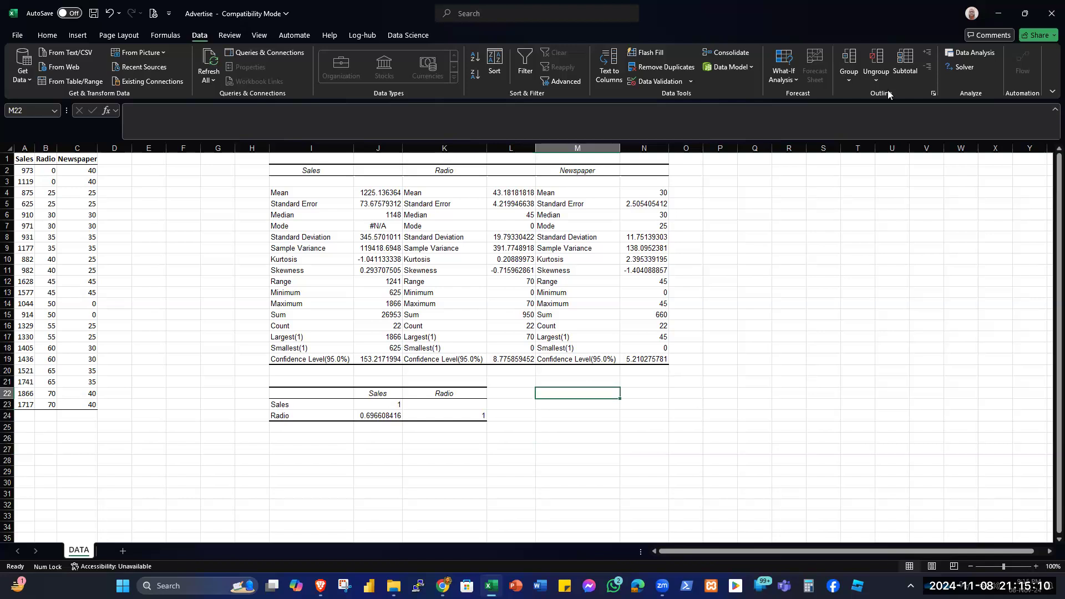
left_click(963, 53)
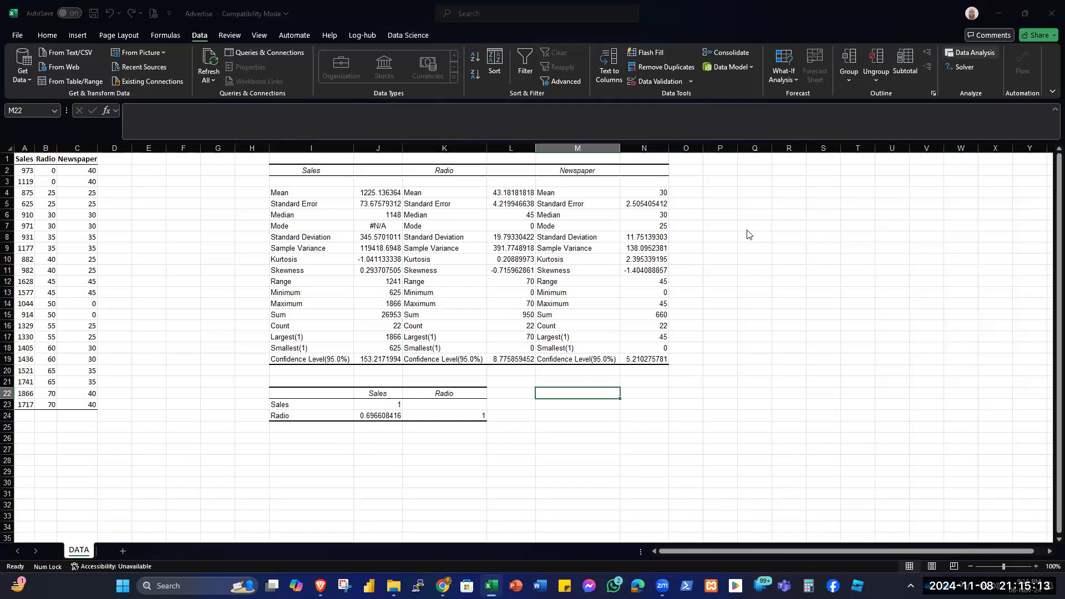
left_click(761, 221)
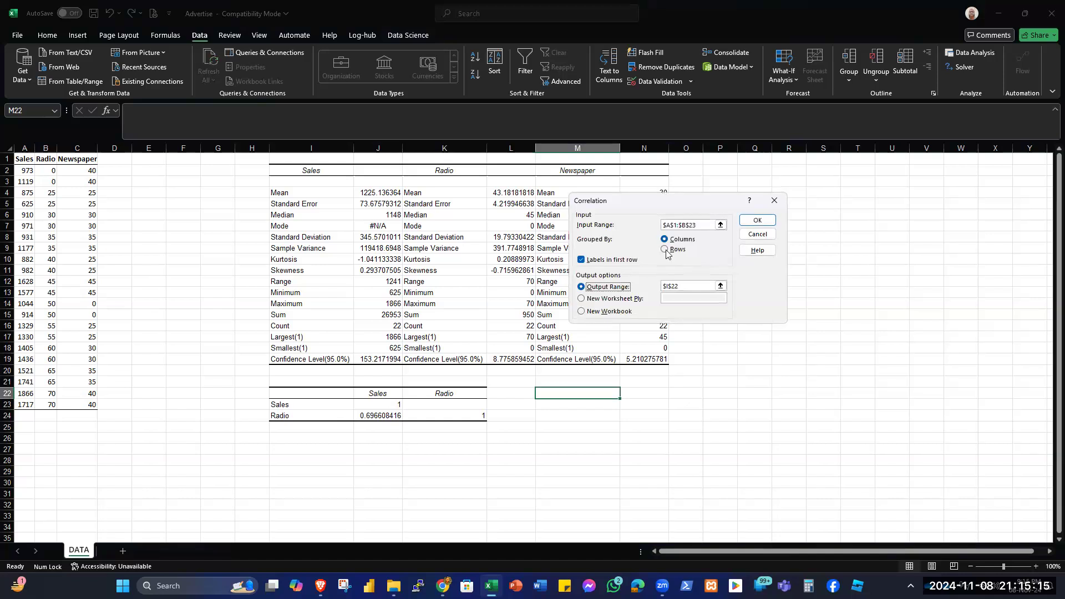
Set the correlation's input range to A1:C23 and replace its output range with M22
left_click(695, 226)
left_click_drag(24, 158, 76, 405)
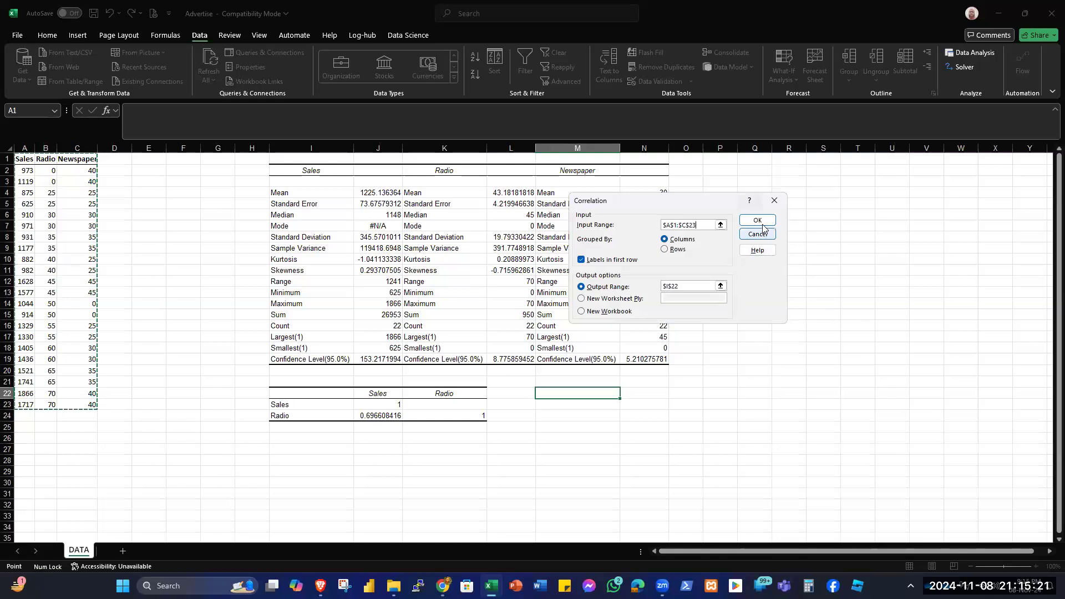
left_click(689, 285)
left_click(587, 394)
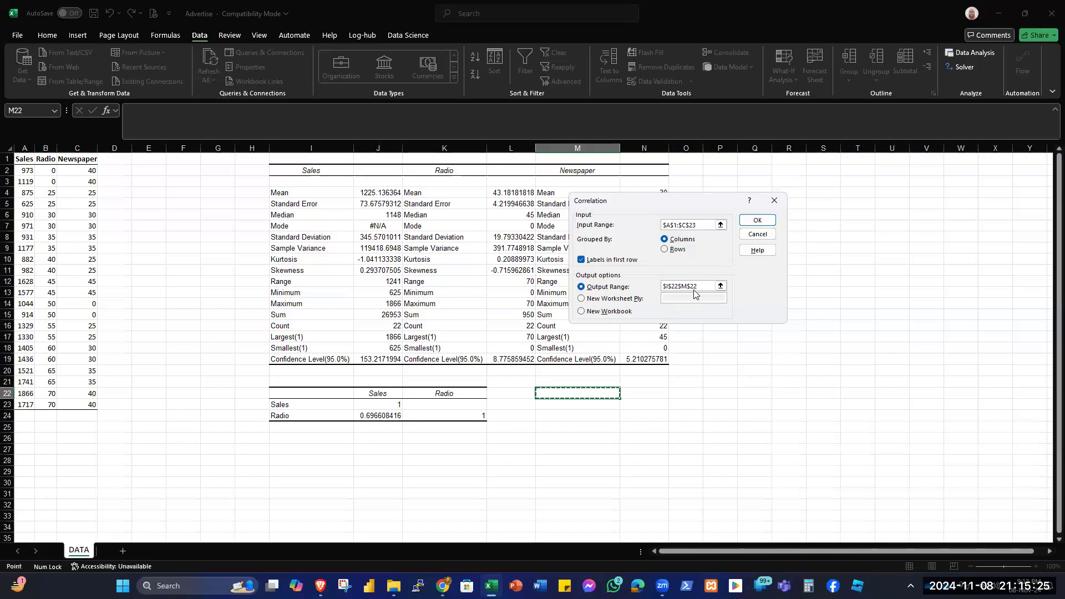
double_click(666, 283)
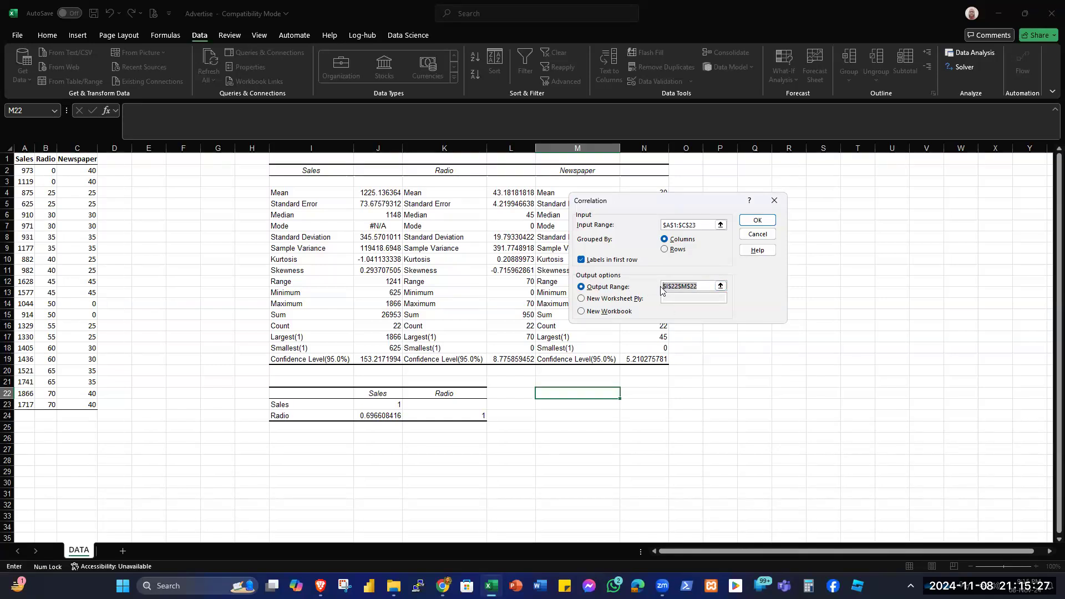
key("BackSpace")
left_click(566, 394)
Re-enter A1:C23 as the input range and run the correlation of Sales, Radio and Newspaper, grouped by columns with first-row labels
left_click_drag(700, 224, 610, 225)
key("BackSpace")
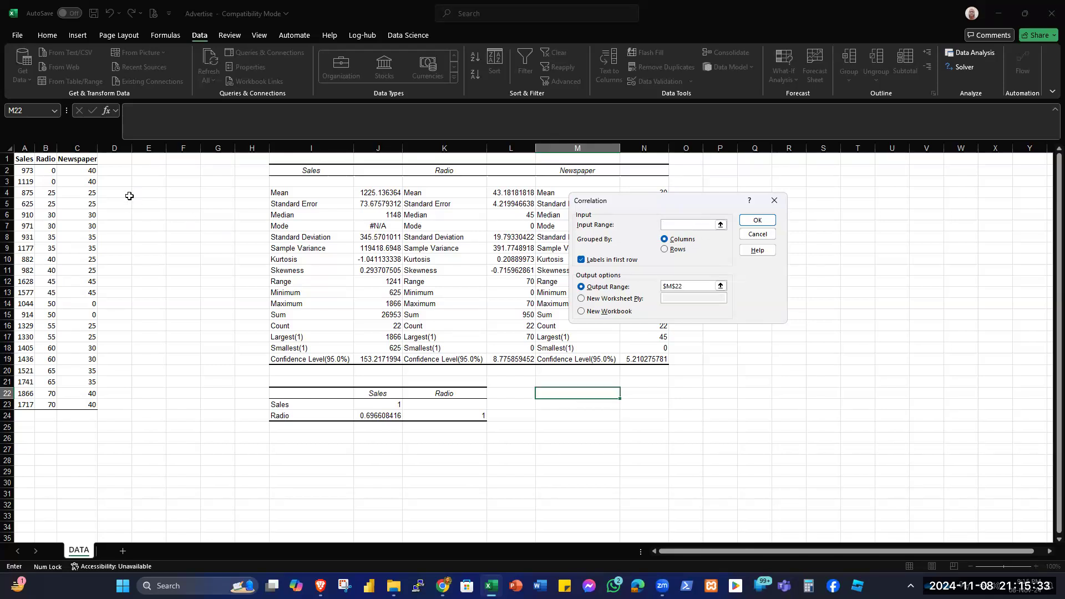
left_click_drag(25, 160, 71, 407)
left_click(759, 220)
left_click(831, 423)
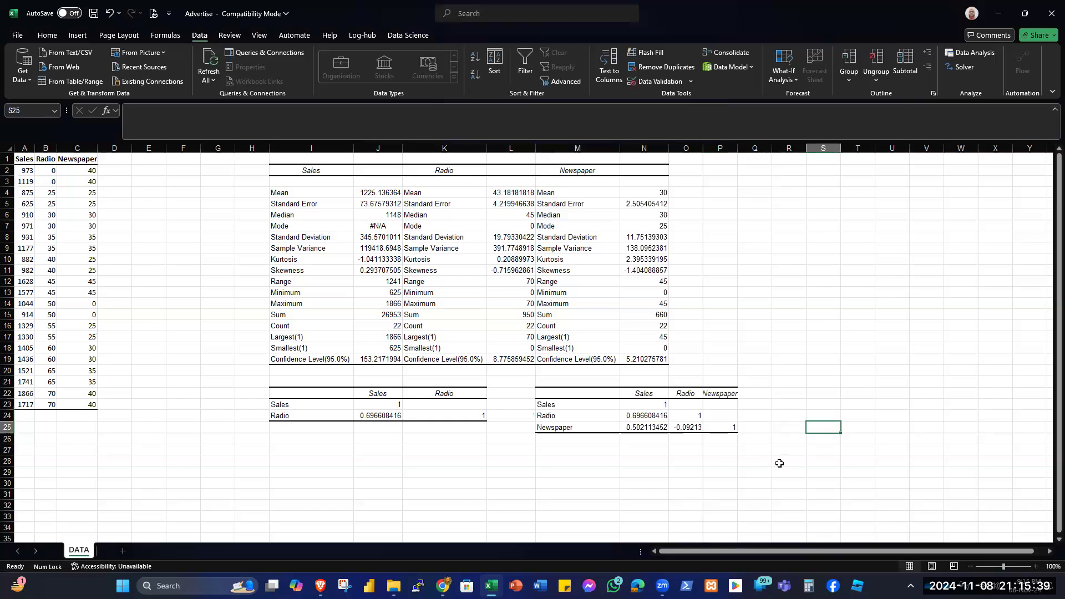
Autofit columns P and O to the contents of the three-variable correlation table
double_click(736, 149)
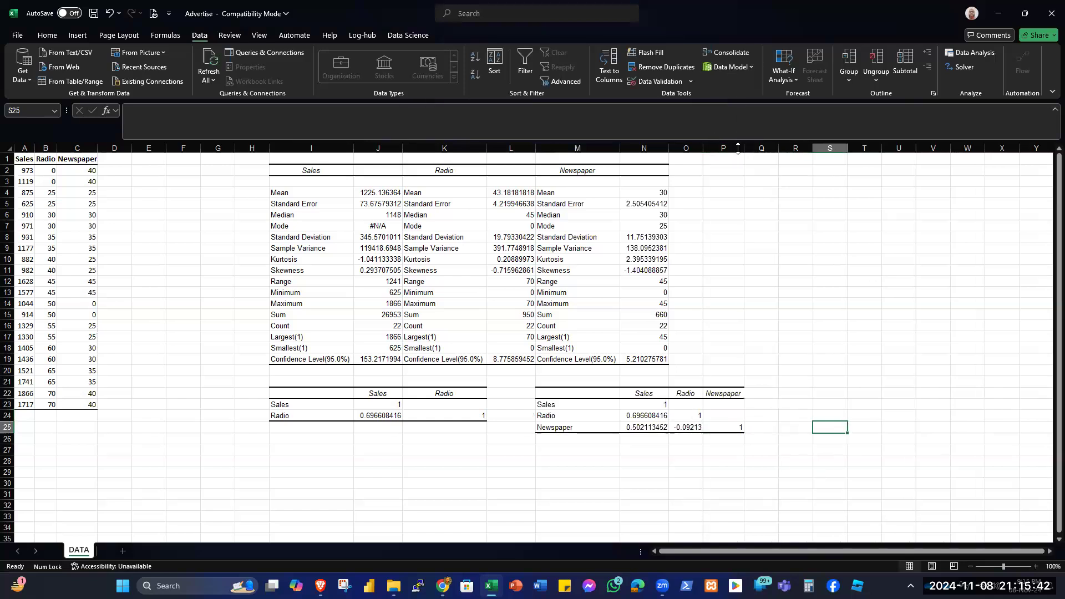
double_click(704, 148)
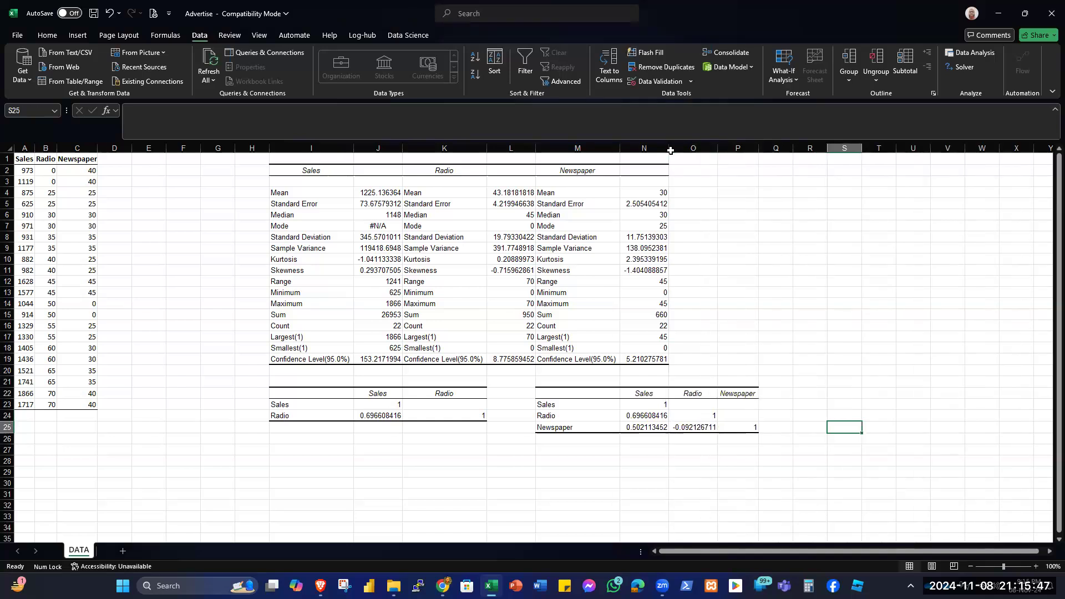
Clear the Radio and Newspaper columns of the three-variable correlation table by deleting the contents of O21:P27
scroll(670, 352, "down", 1)
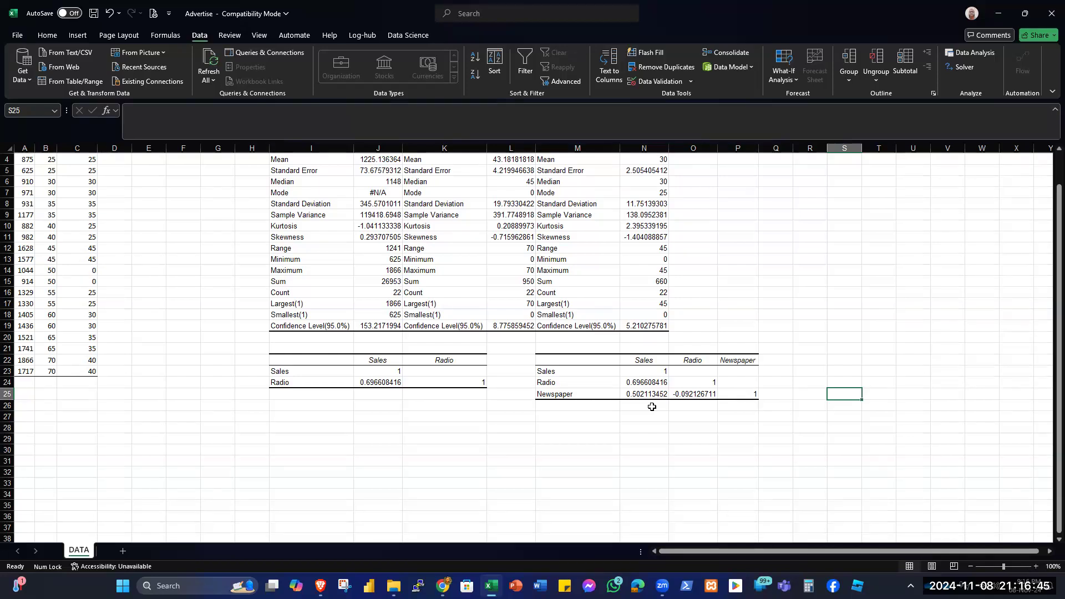
left_click_drag(683, 345, 744, 414)
key("Delete")
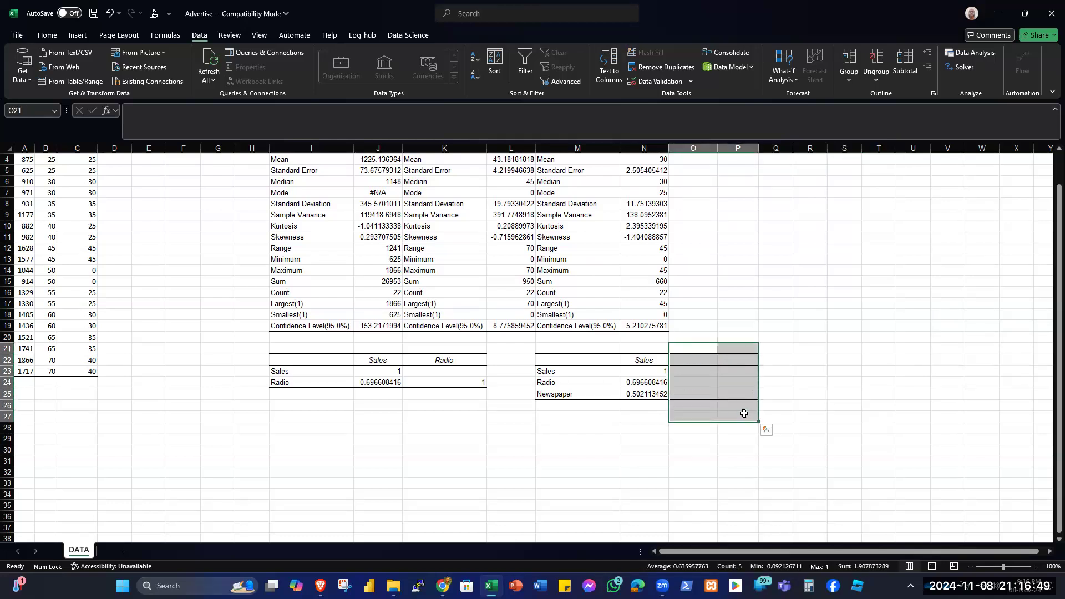
left_click(653, 473)
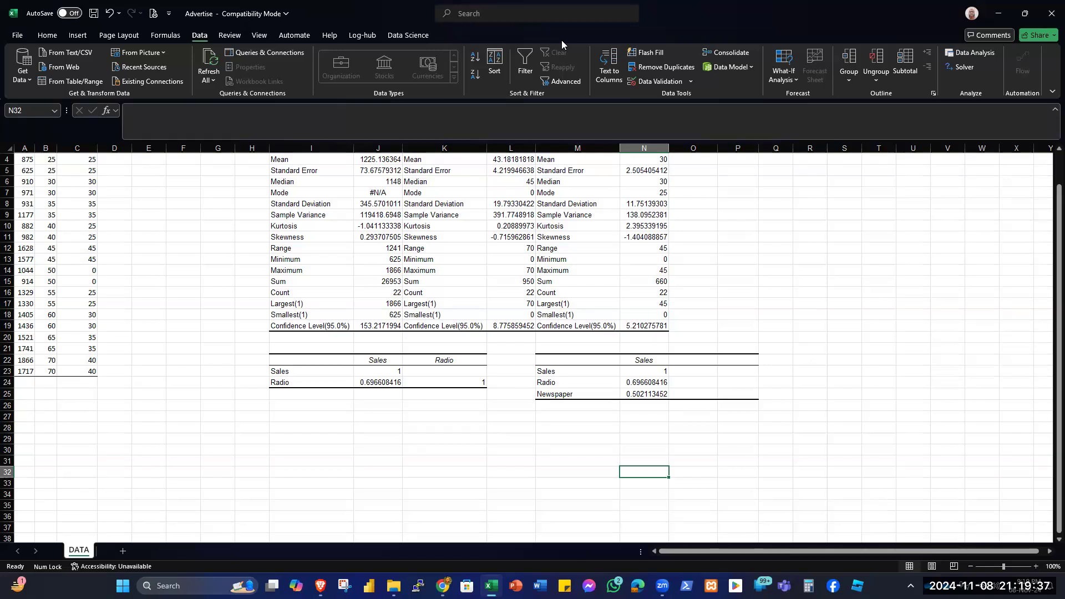
Open the Data Analysis tools
left_click(971, 53)
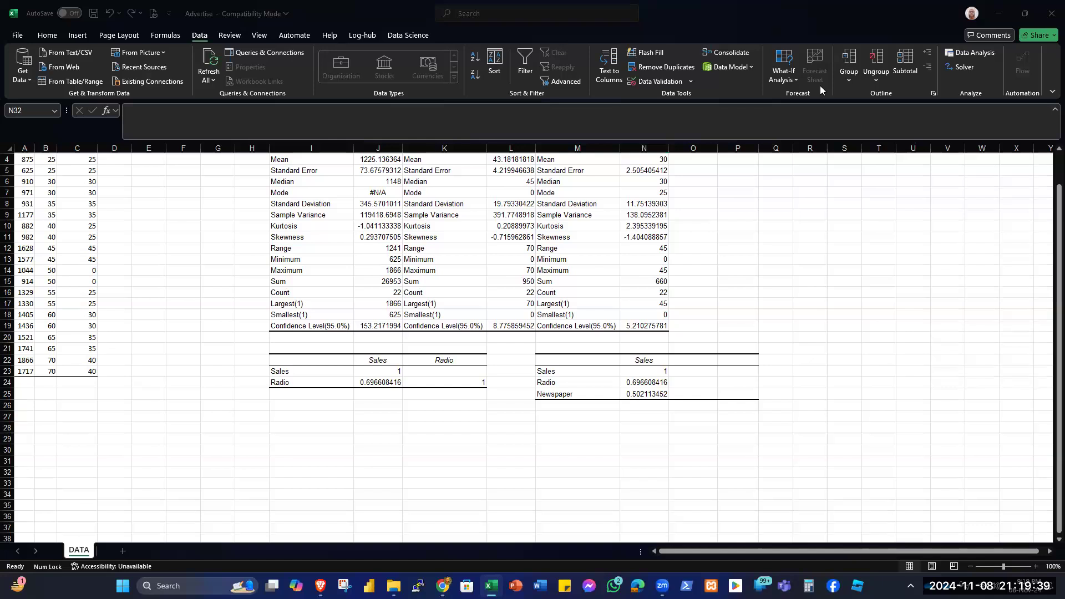